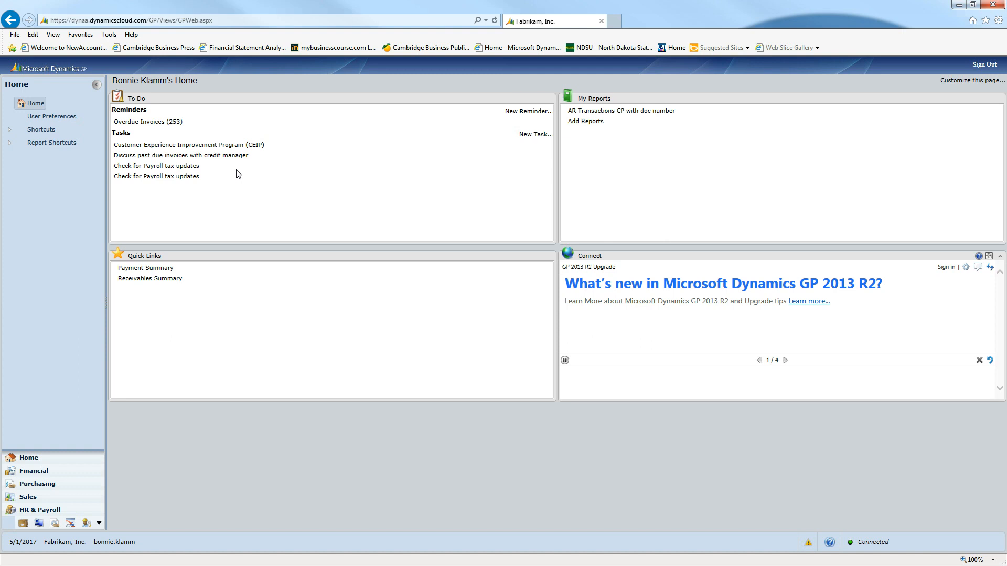
- Open Manual Payments from the Purchasing transactions to start a payables manual payment
click(48, 487)
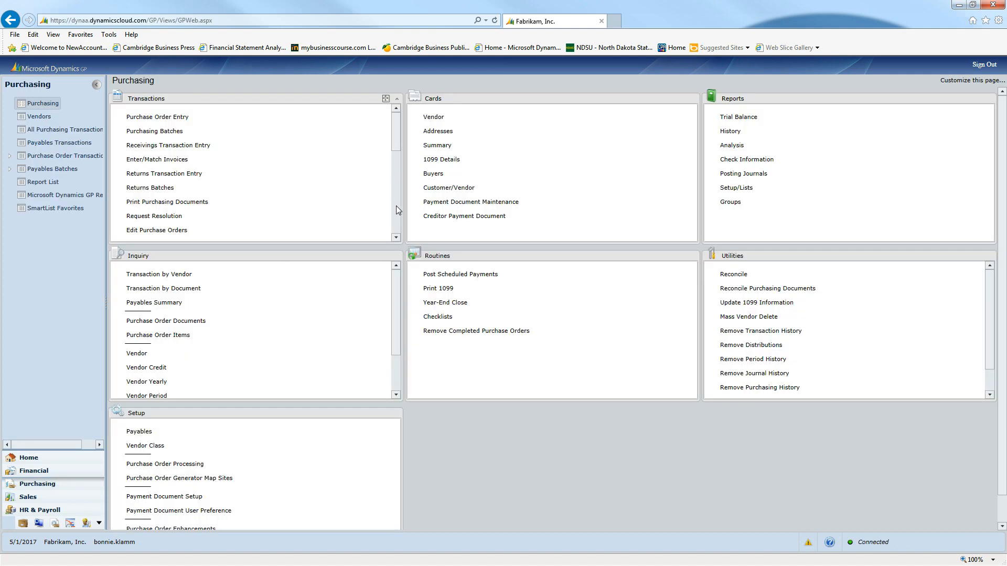
click(396, 212)
click(397, 212)
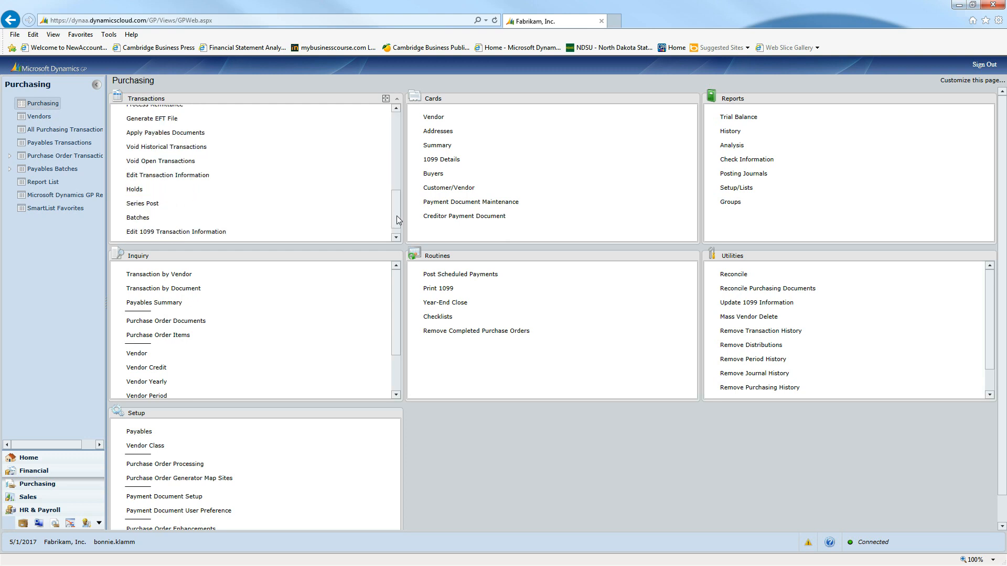
drag(396, 215, 391, 176)
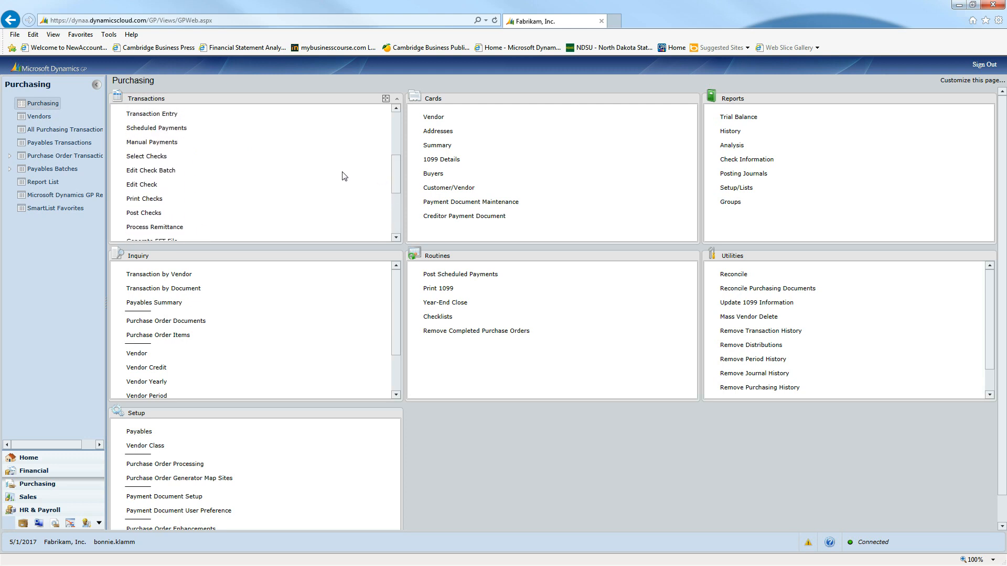
click(164, 149)
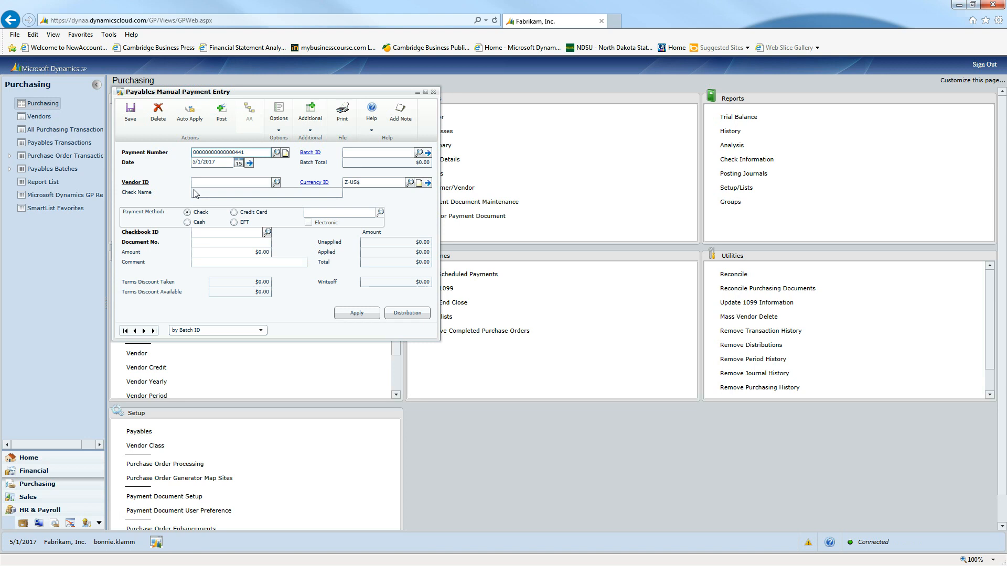
- Accept the default payment number and date, and choose vendor MLW242 for the payment
key(Tab)
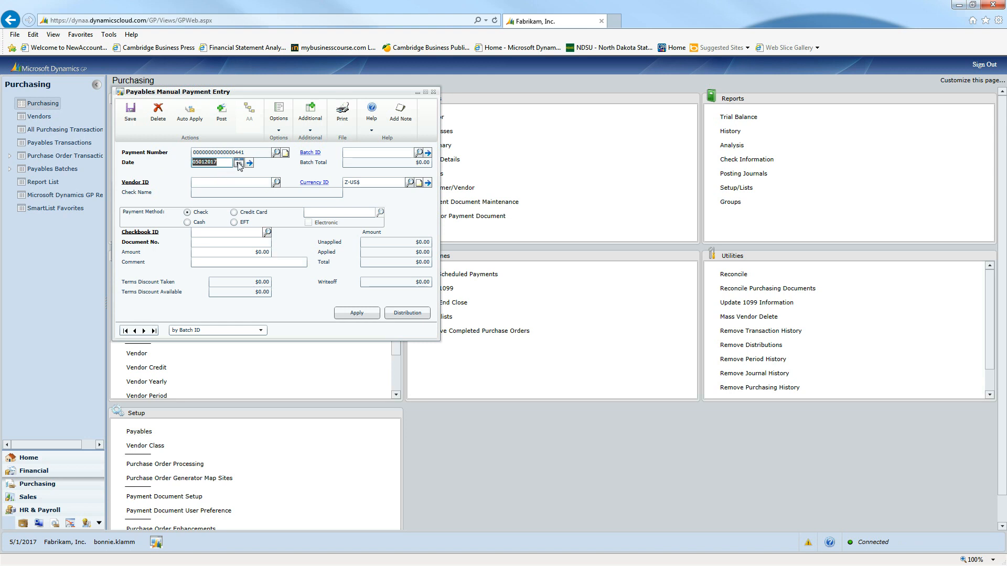
key(Tab)
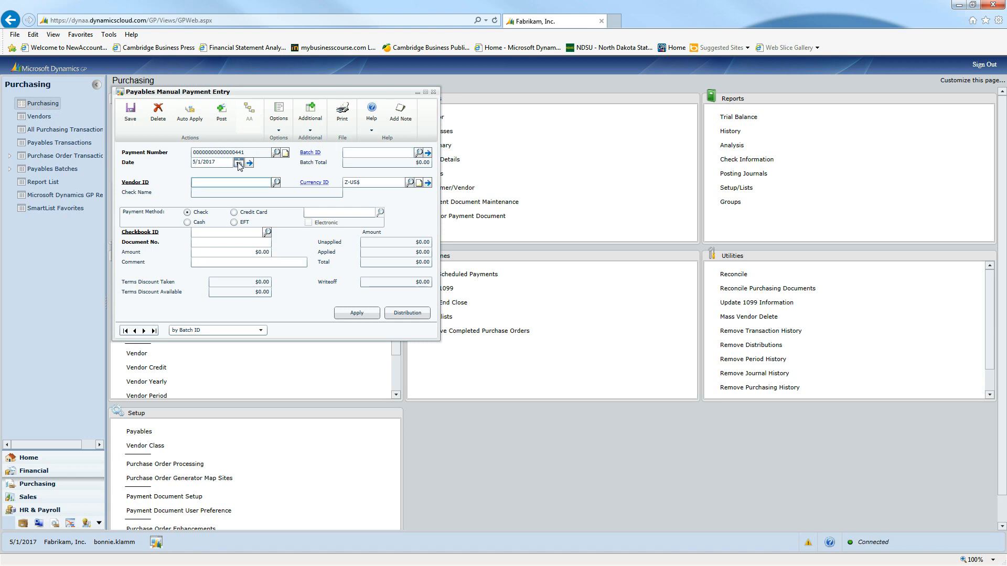
text(M)
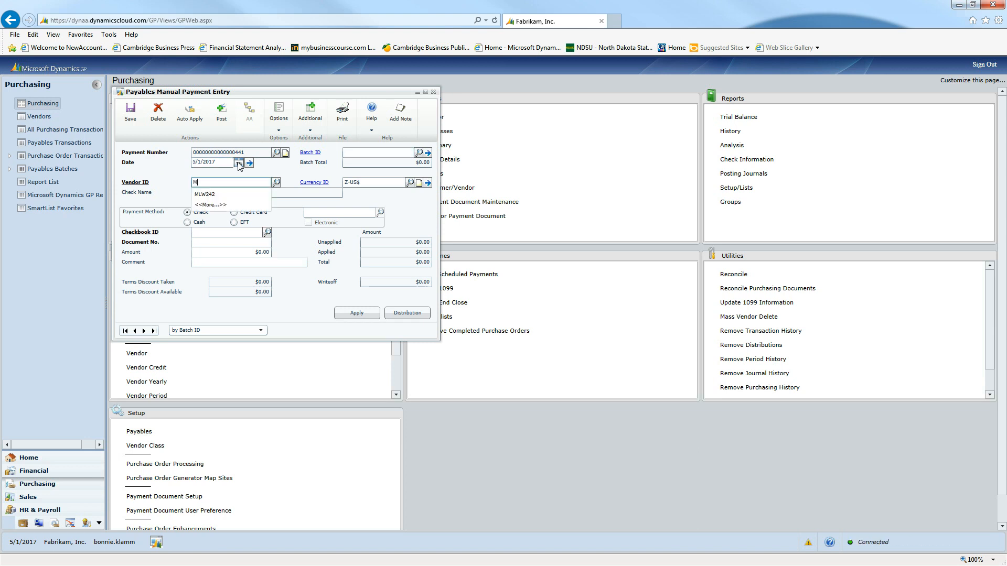
text(LW)
key(Down)
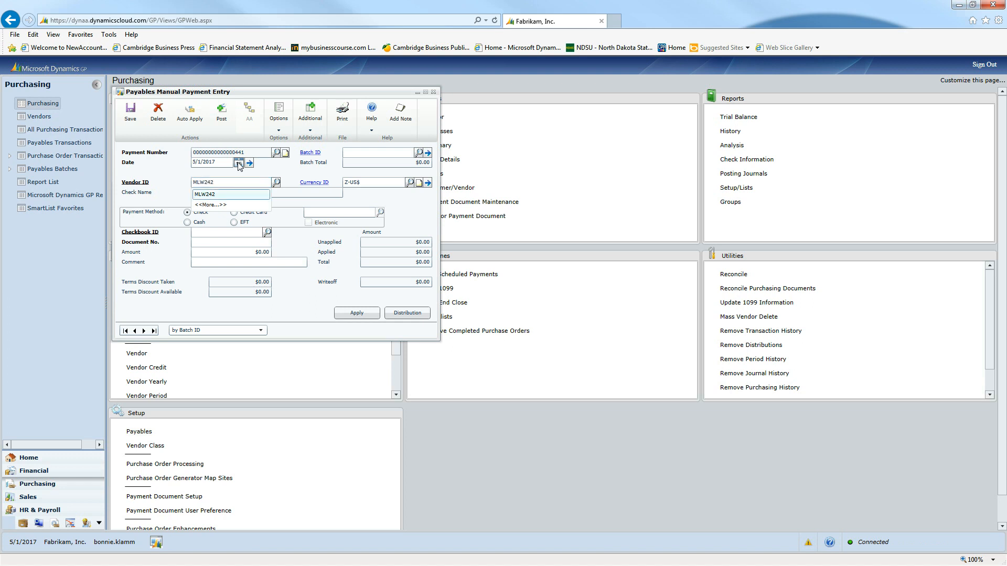
key(Tab)
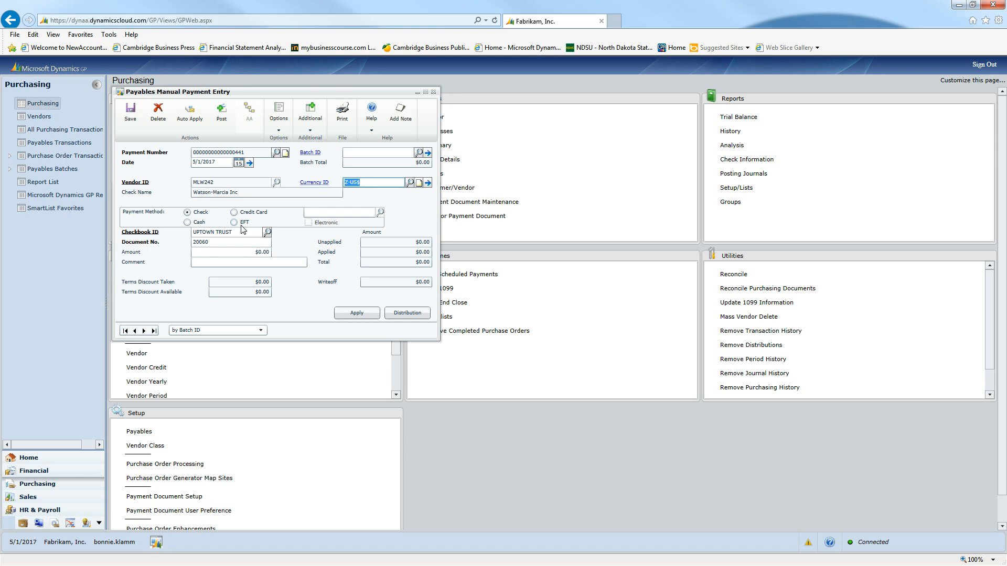
- Keep the default currency and check method, and review the available checkbooks without changing the selected checkbook
key(Tab)
key(Tab)
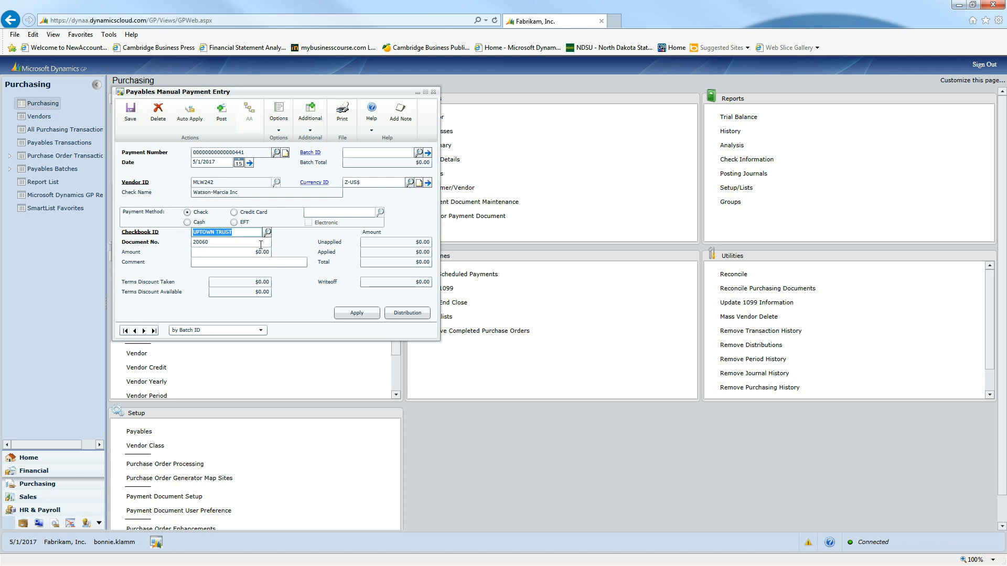
click(268, 232)
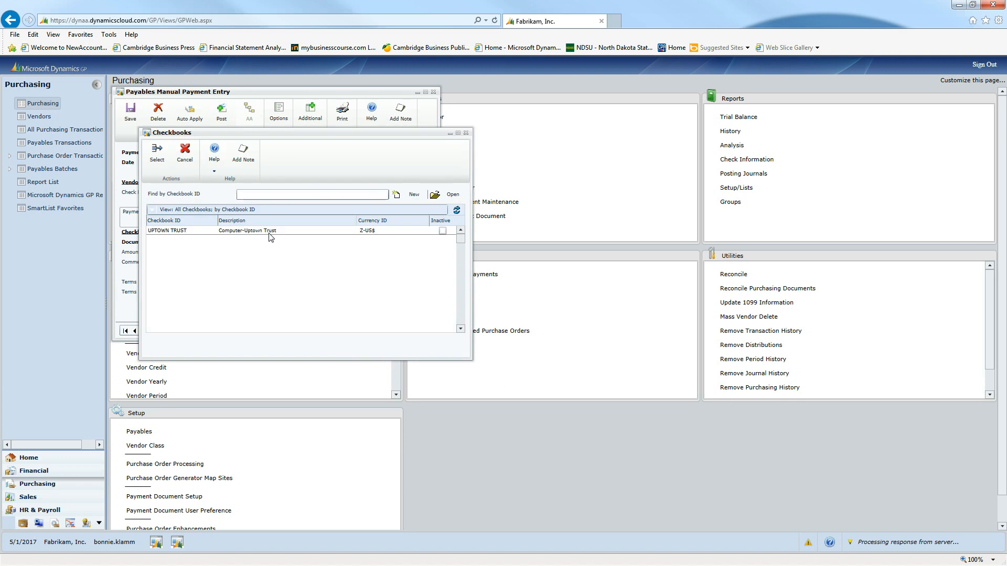
click(460, 231)
click(460, 230)
click(460, 231)
click(460, 230)
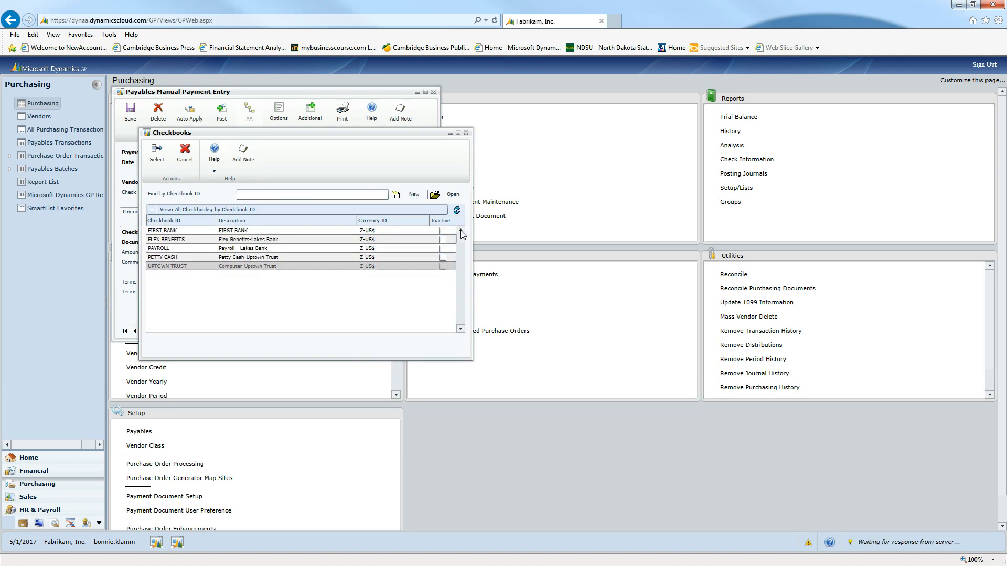
click(466, 133)
- Keep the suggested document number and set the check amount to $2,000
click(226, 242)
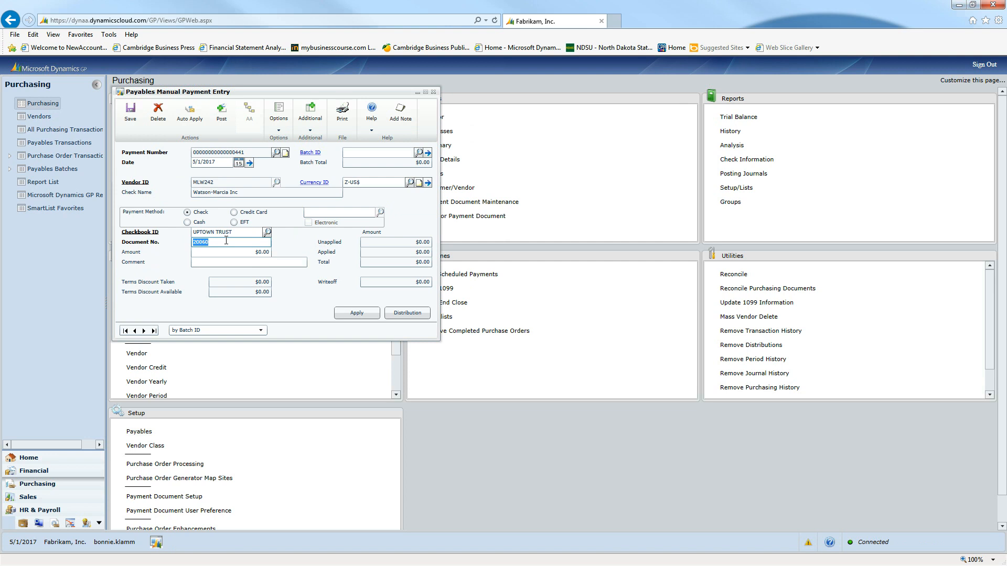
key(Tab)
text(2000)
key(Tab)
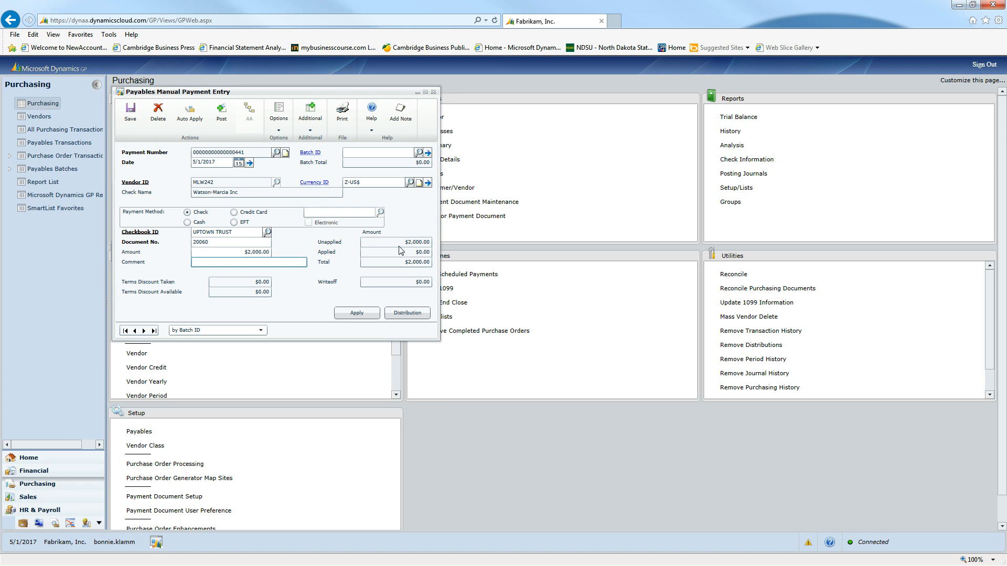
- Apply the payment to the vendor's open $2,000 invoice and accept the application
click(366, 314)
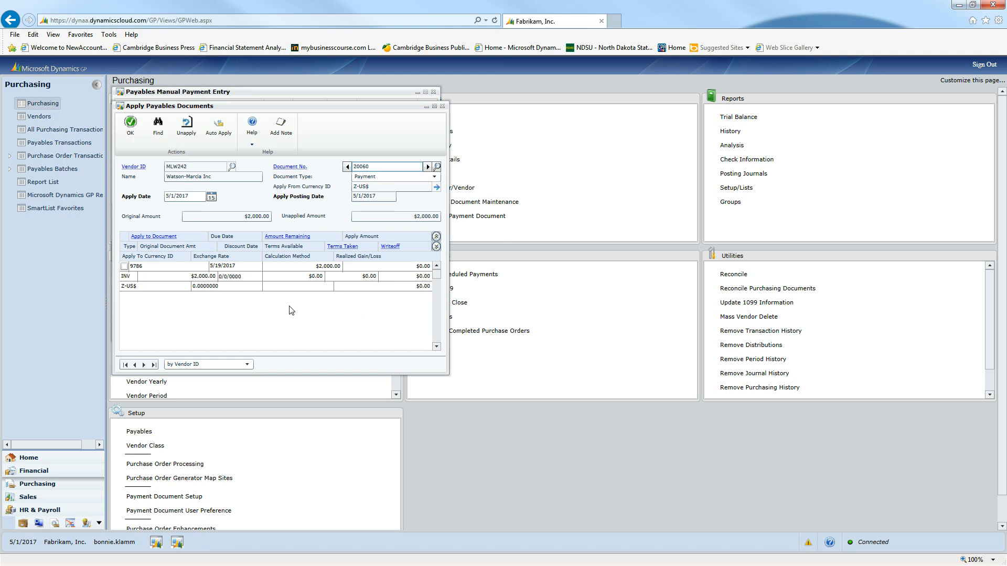
click(125, 267)
click(130, 125)
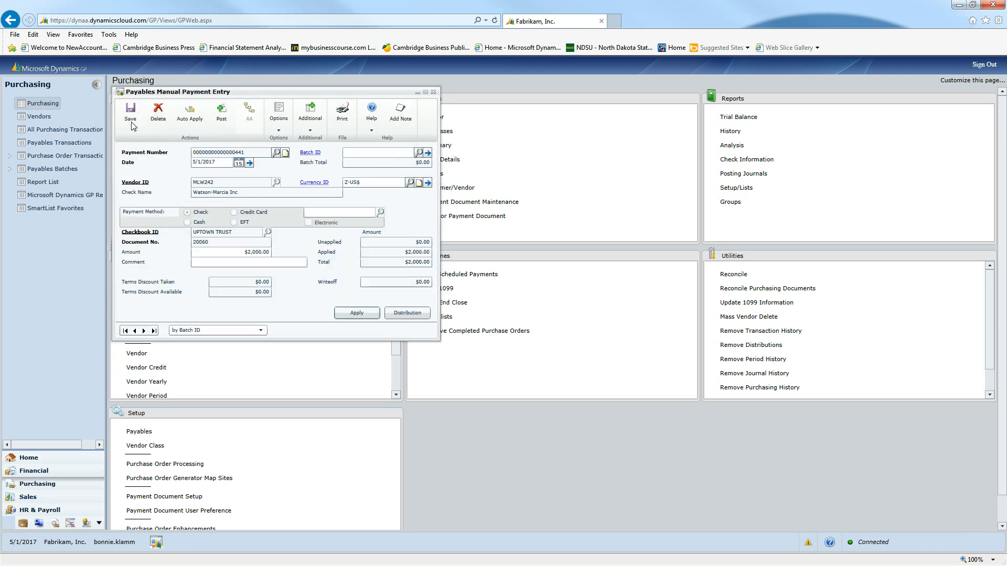
- Examine the payment's account distributions with their descriptions expanded, and return to the payment entry
click(408, 314)
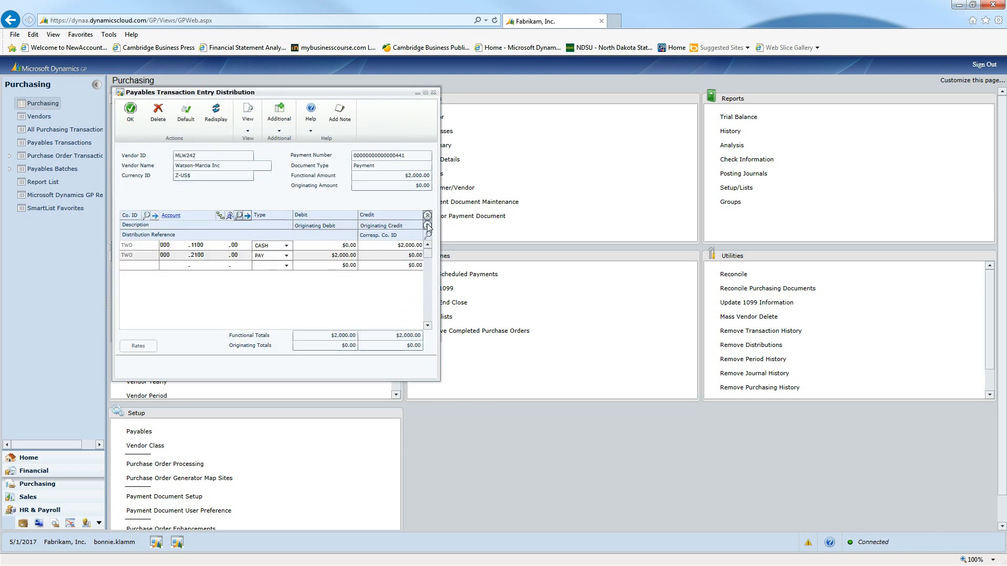
click(428, 226)
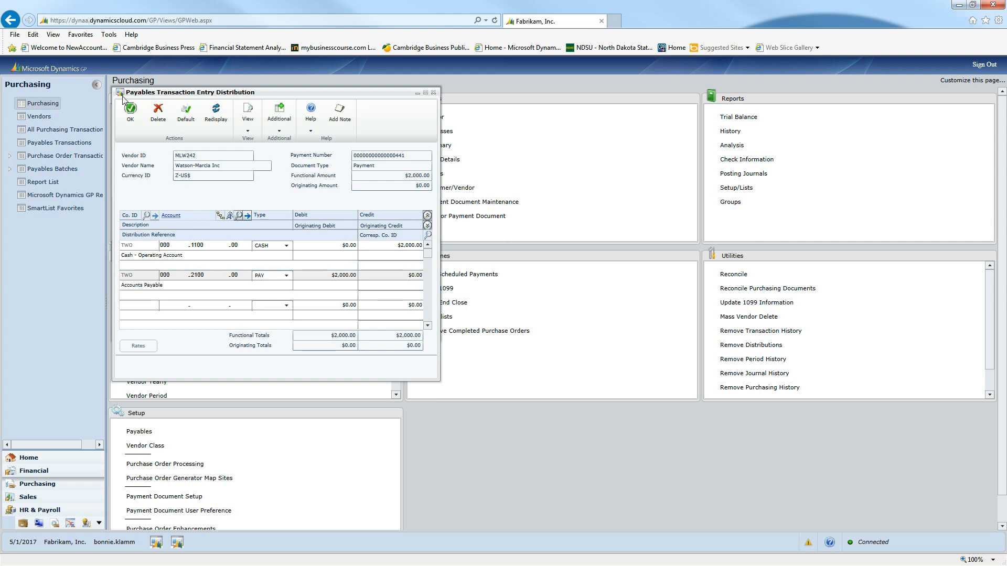
click(129, 115)
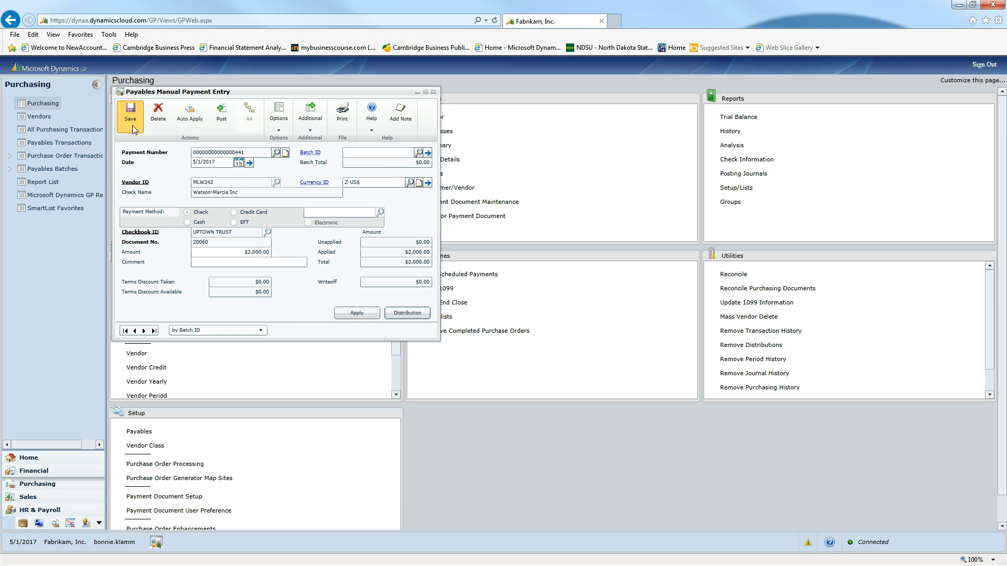
- Post the manual payment, close the entry window and cancel each posting report's destination prompt
click(221, 117)
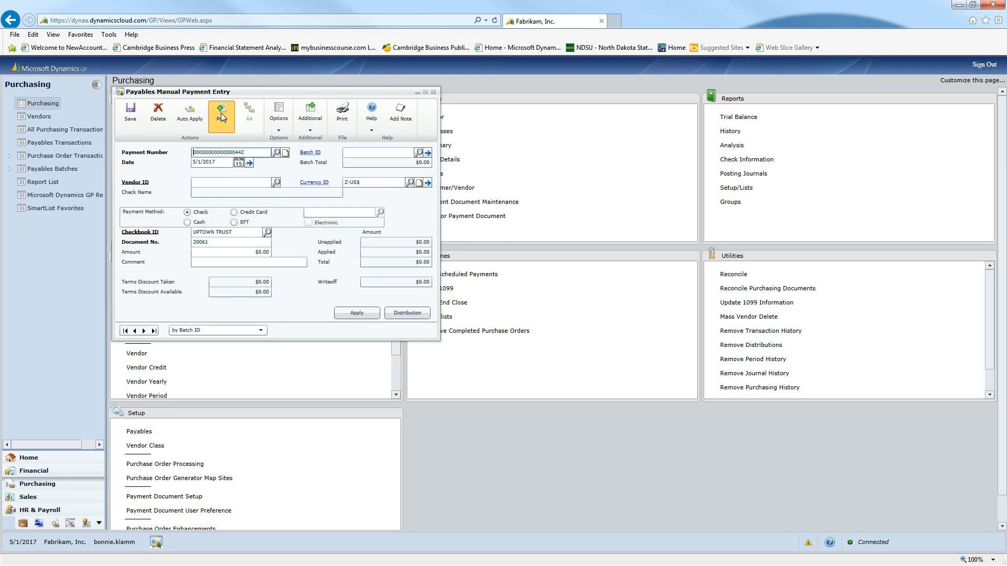
click(433, 93)
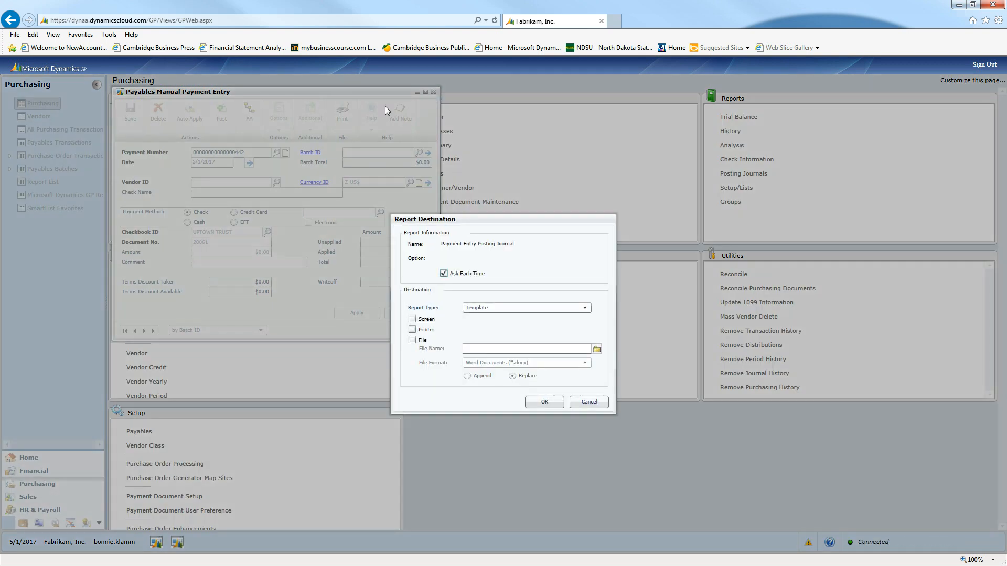
click(588, 402)
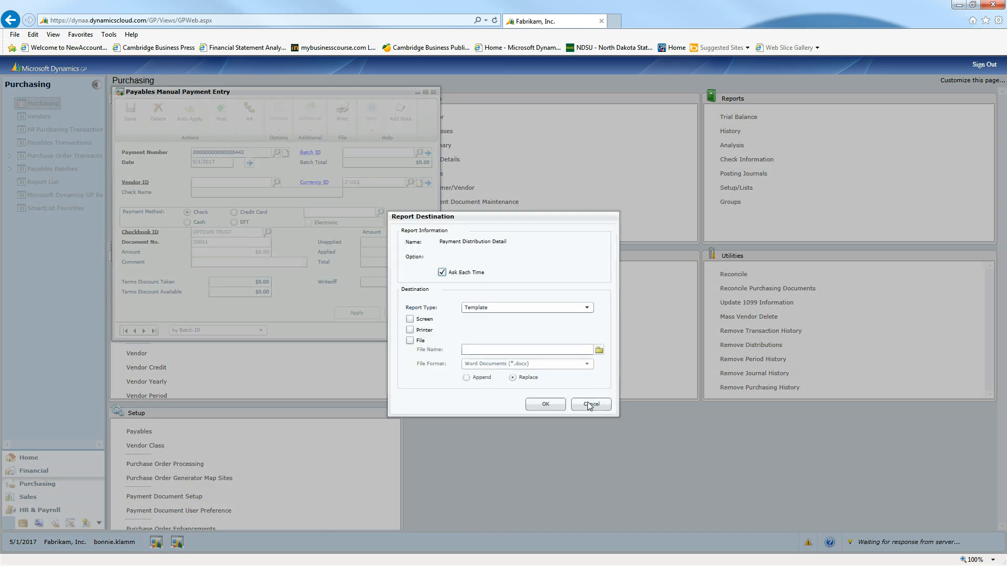
click(591, 403)
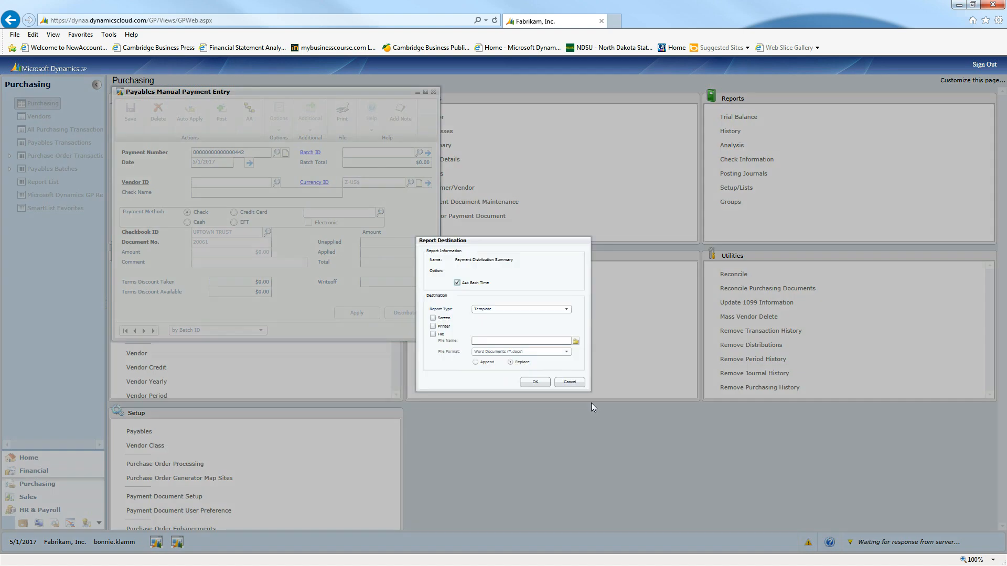
click(590, 403)
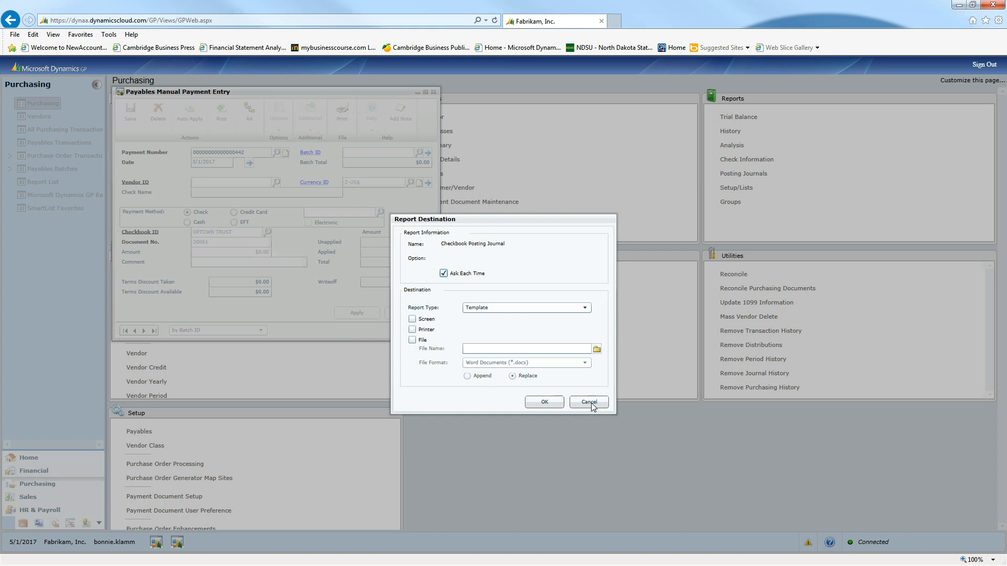
click(591, 403)
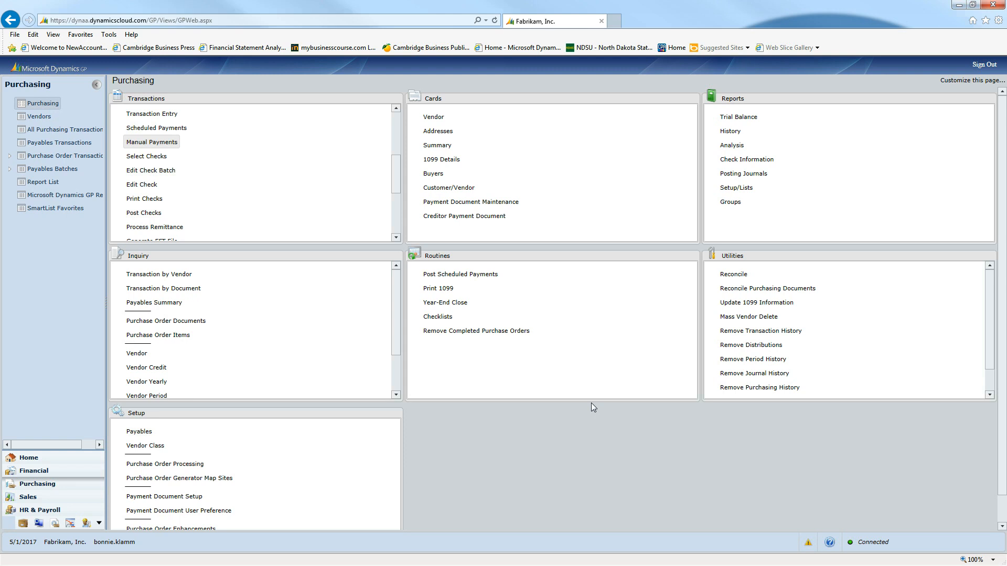
- Open the Checkbook Register inquiry in the Financial area
click(45, 474)
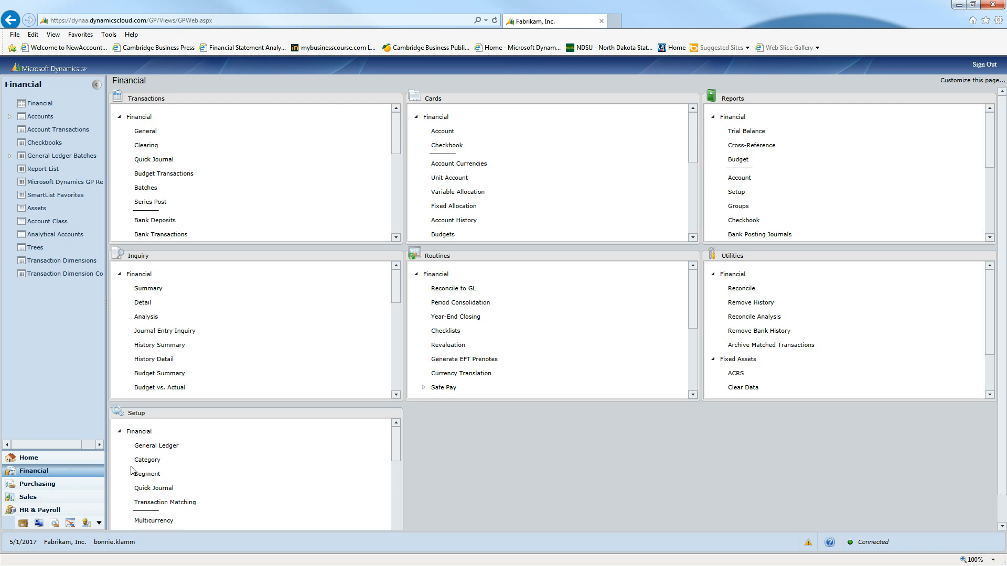
click(396, 394)
click(396, 394)
click(396, 395)
click(396, 394)
scroll(225, 346, down, 5)
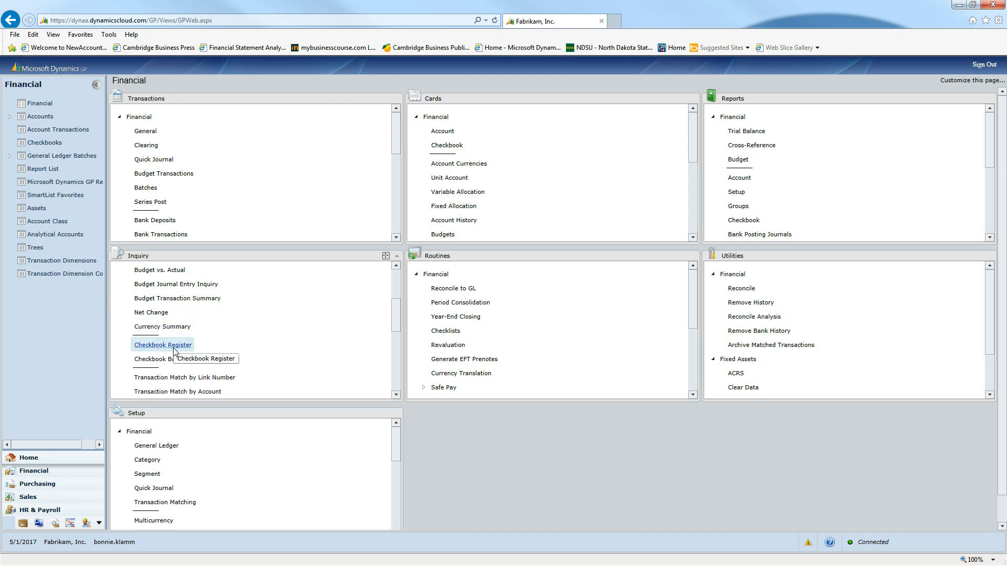
click(177, 346)
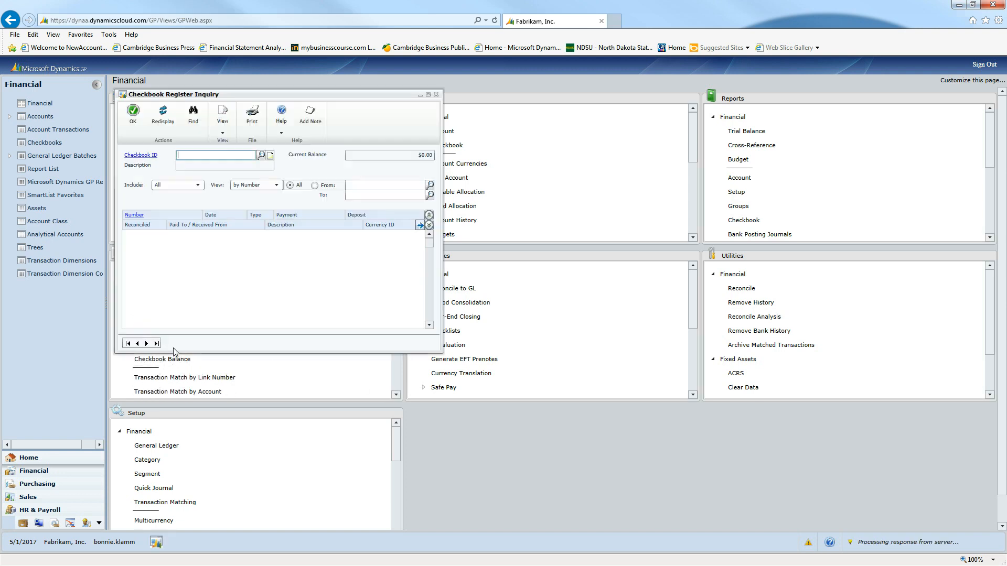
- Load the UPTOWN TRUST checkbook into the register inquiry
click(260, 155)
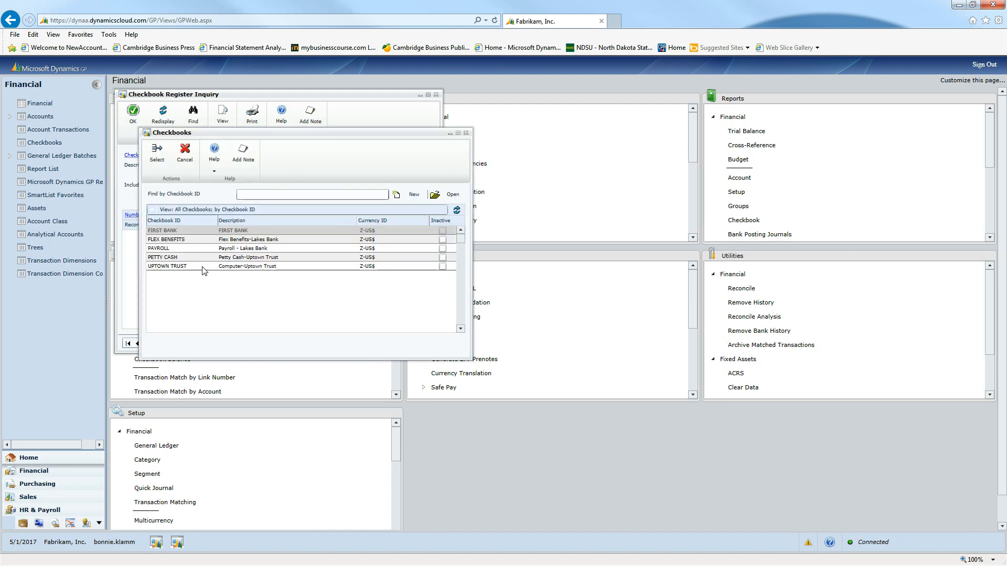
click(205, 266)
click(157, 151)
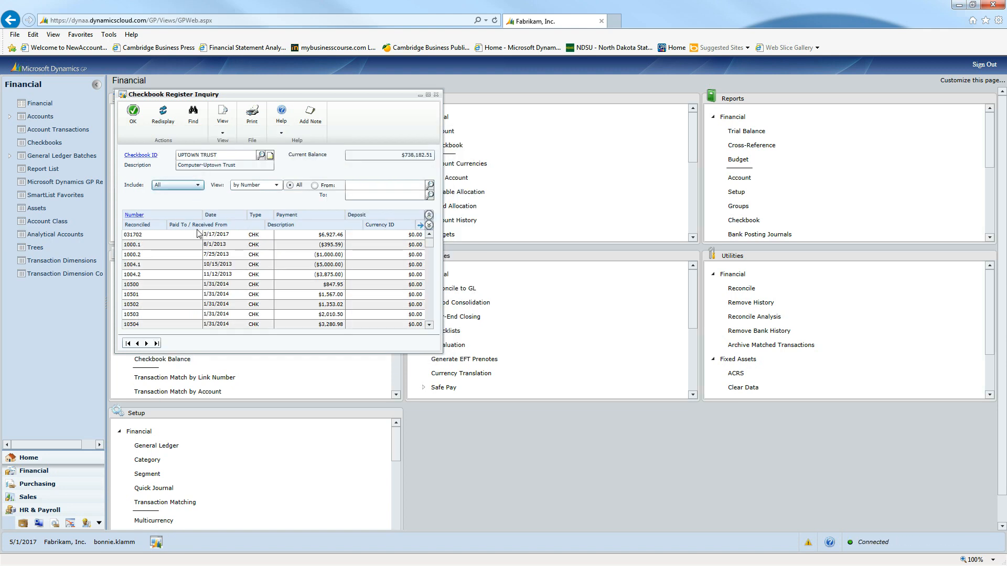
- View the checkbook register by date, restrict it to 5/1/2017 through 5/1/2017 and redisplay the list
click(276, 185)
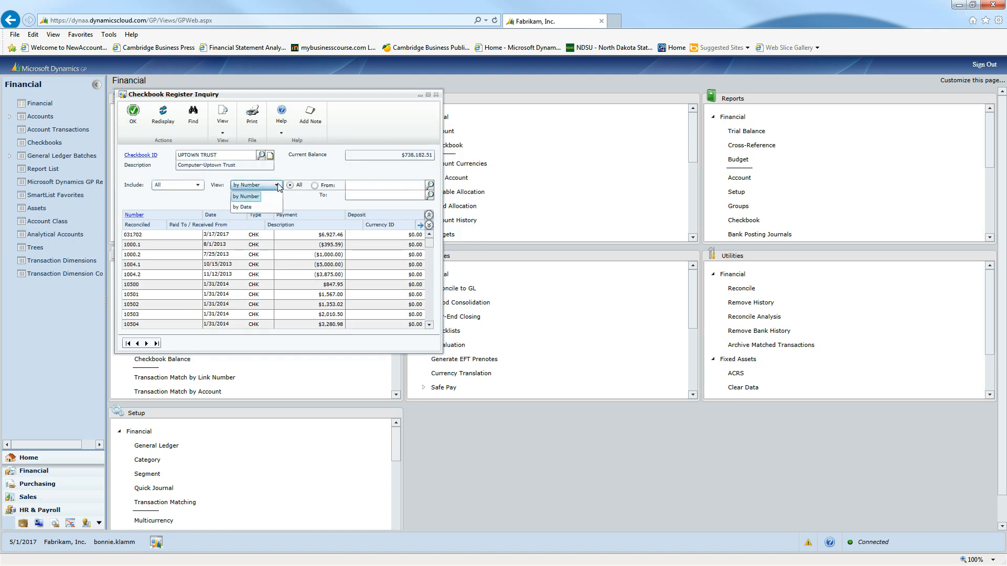
click(246, 208)
click(365, 186)
text(05012017)
key(Tab)
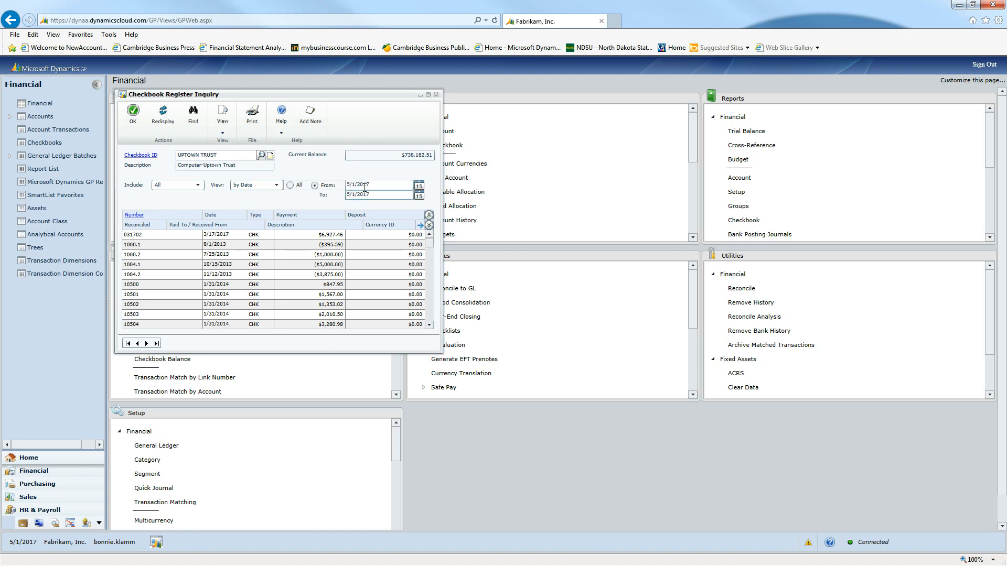
click(163, 116)
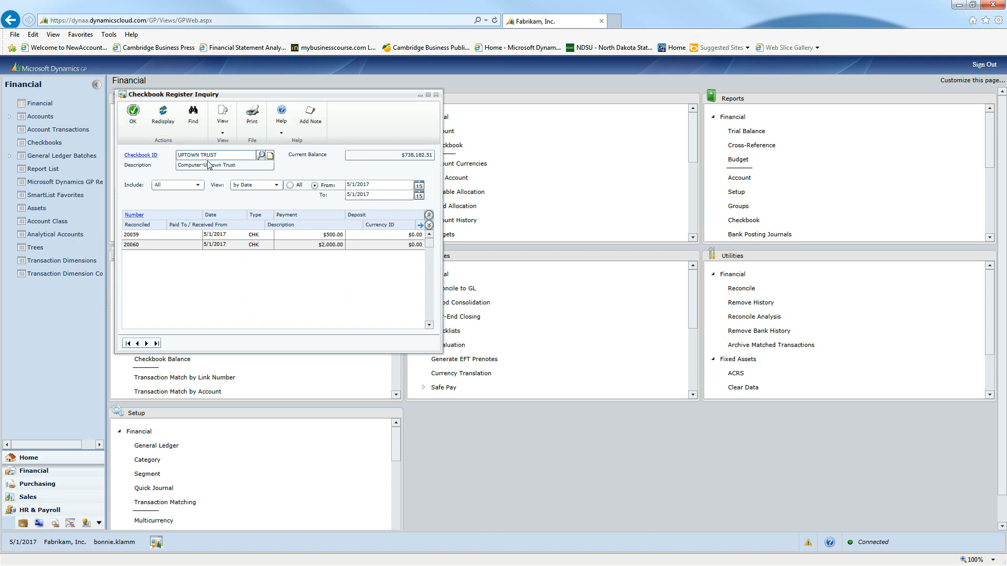
- Select the $2,000 check in the register and expand the rows to check the payee details
click(172, 246)
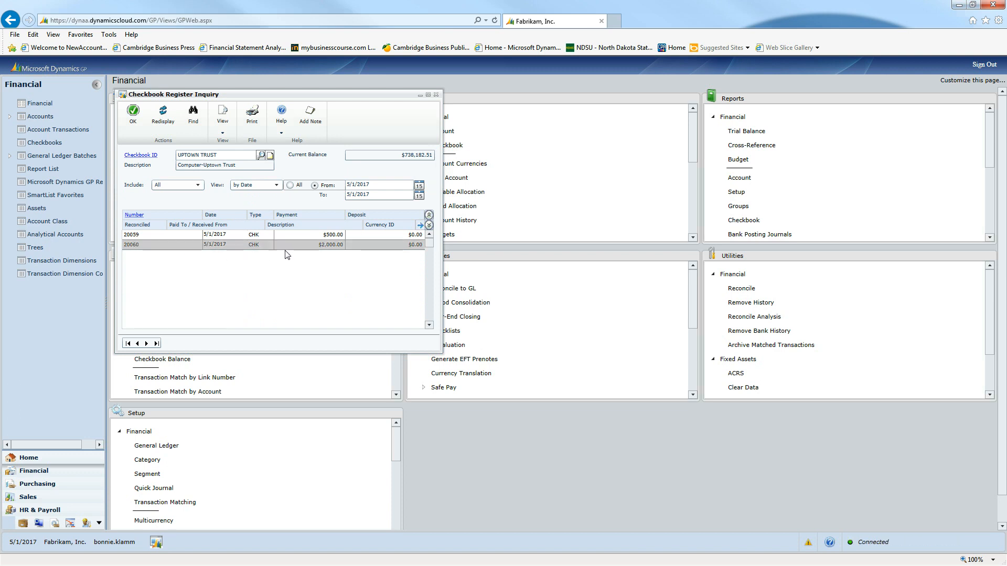
click(429, 225)
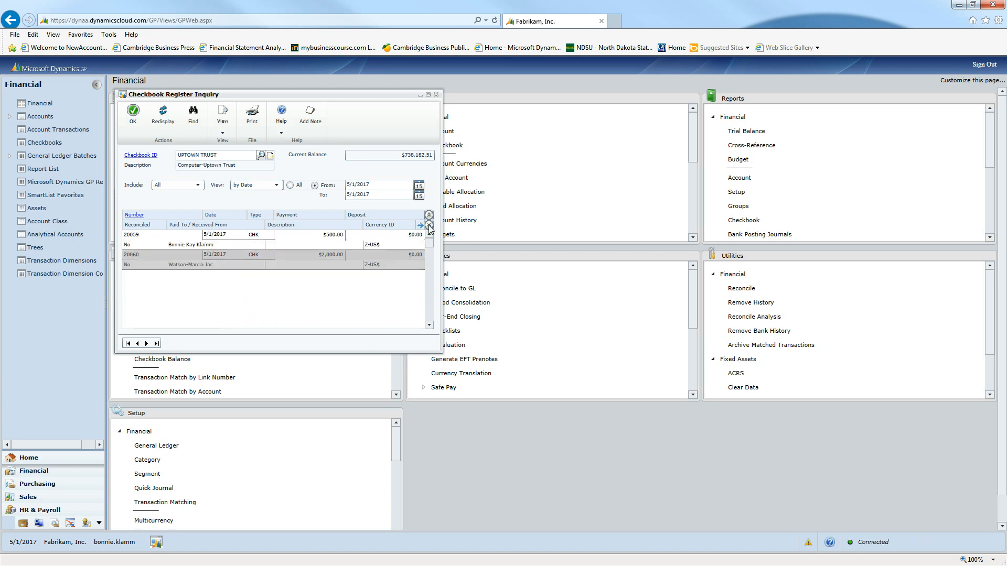
- View the payment details of the selected $2,000 check and close the Checkbook Register Inquiry
click(134, 216)
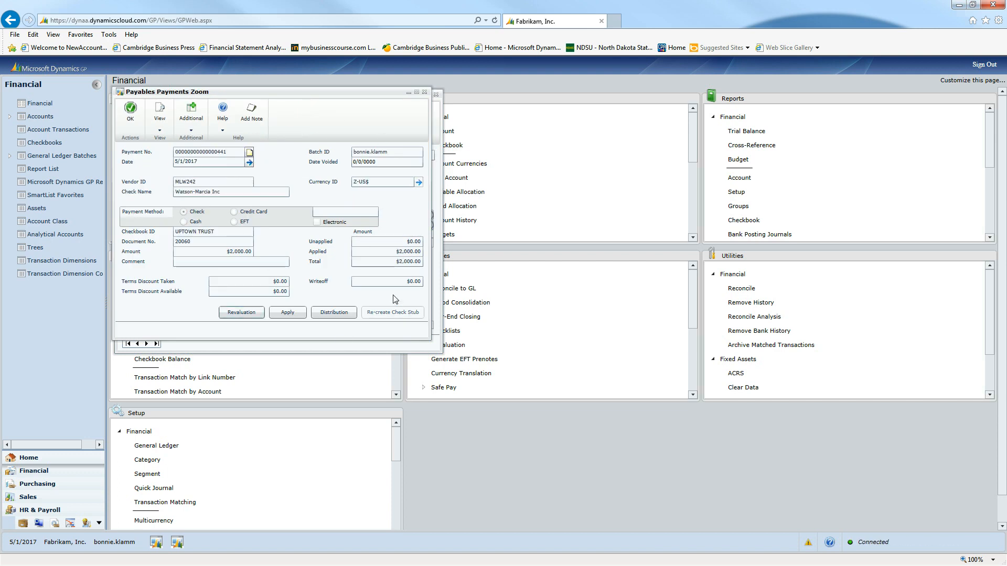
click(424, 92)
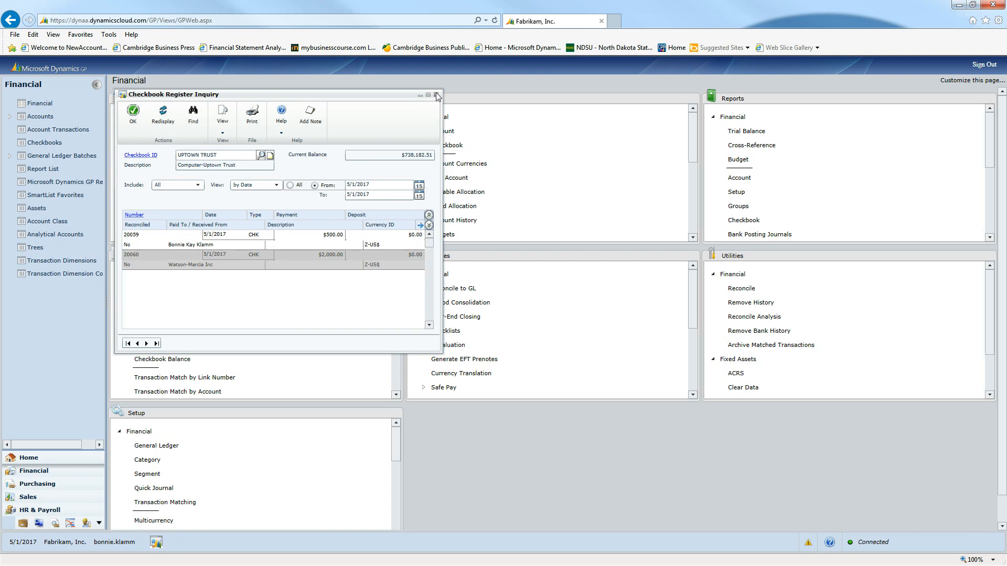
click(436, 95)
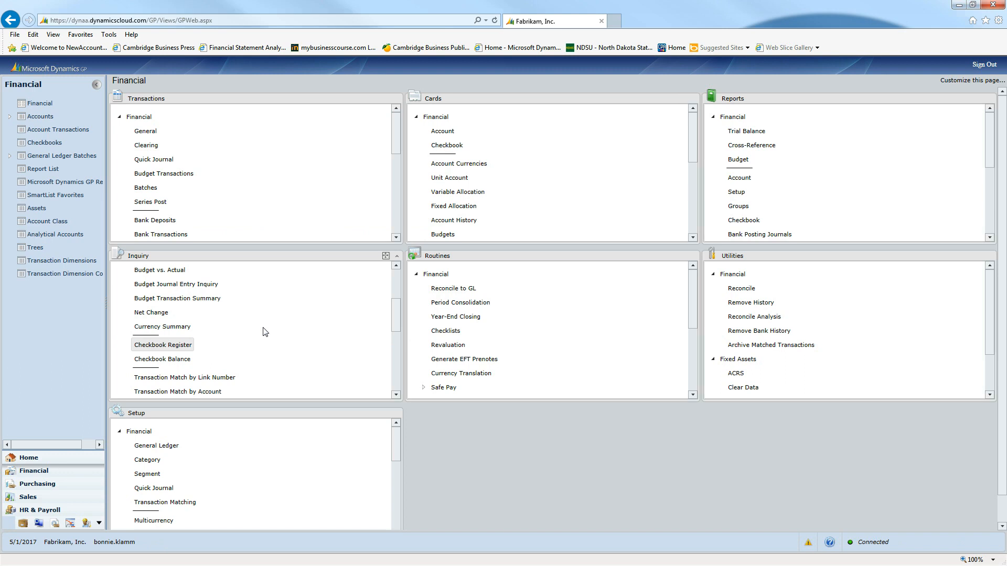
- Open the Payables Summary inquiry in the Purchasing area and move its window clear of the inquiry list
click(41, 486)
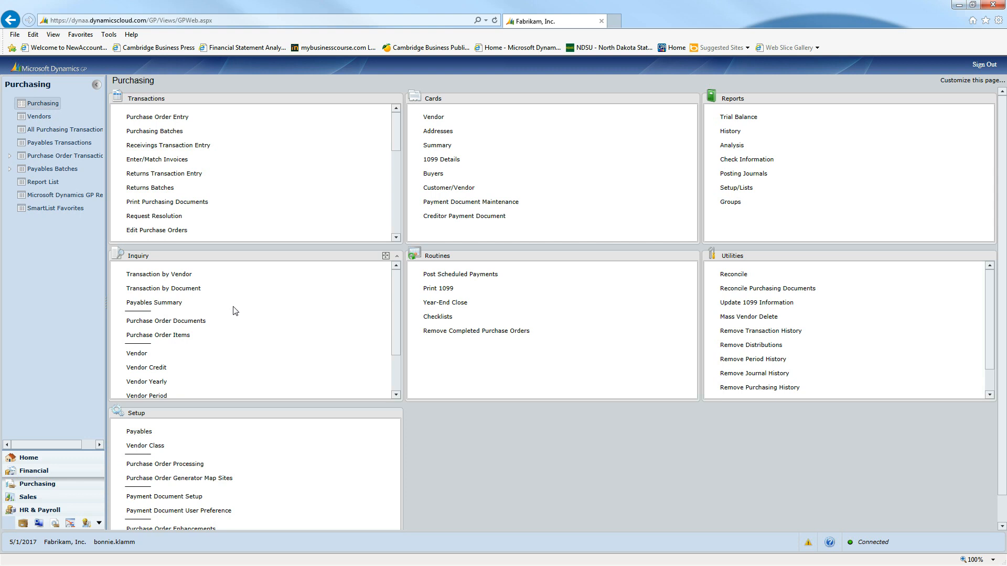
click(166, 308)
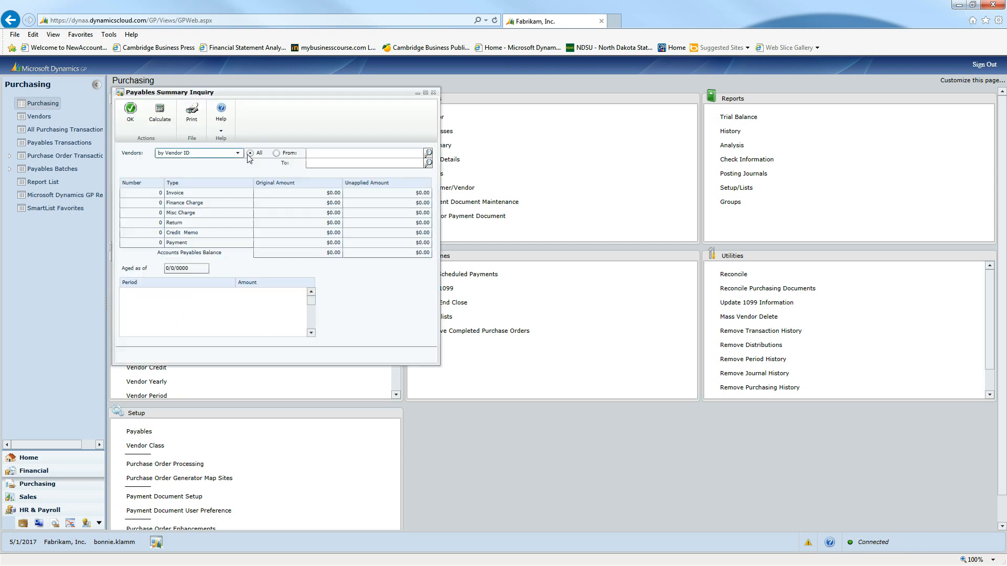
drag(276, 92, 393, 120)
- Restrict the payables summary to vendor MLW242, calculate its balances and close the inquiry
click(409, 174)
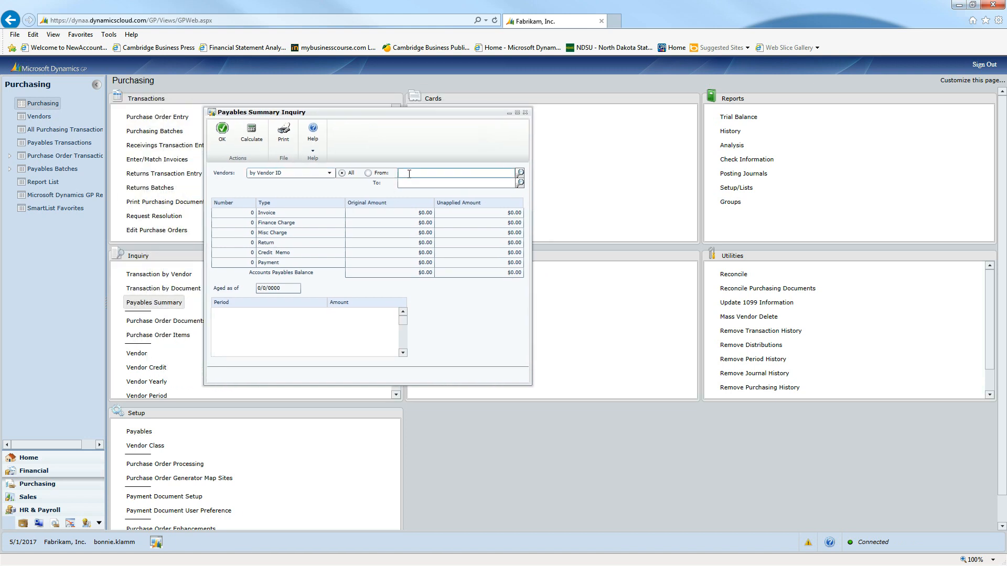
text(MLW)
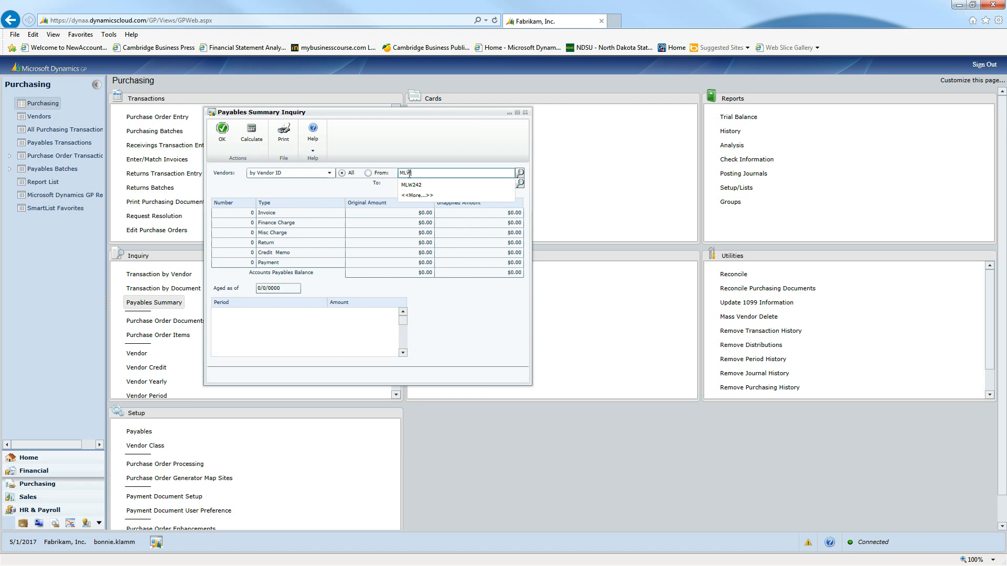
click(414, 184)
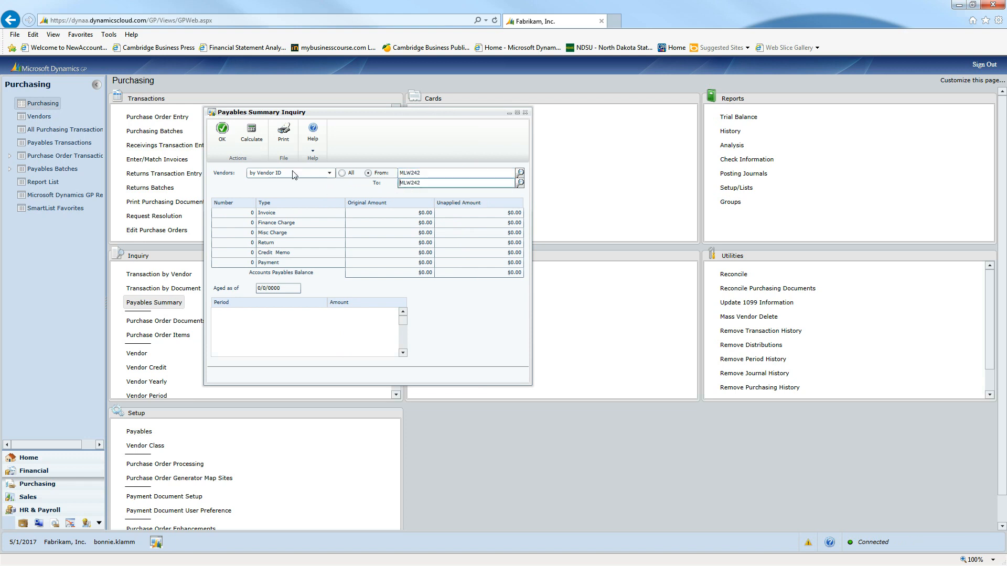
click(253, 140)
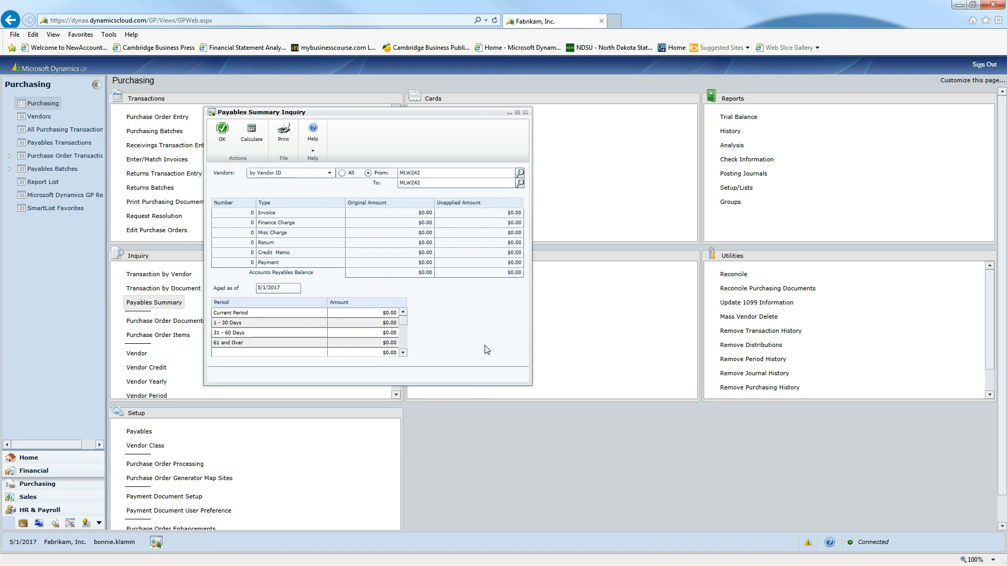
click(525, 113)
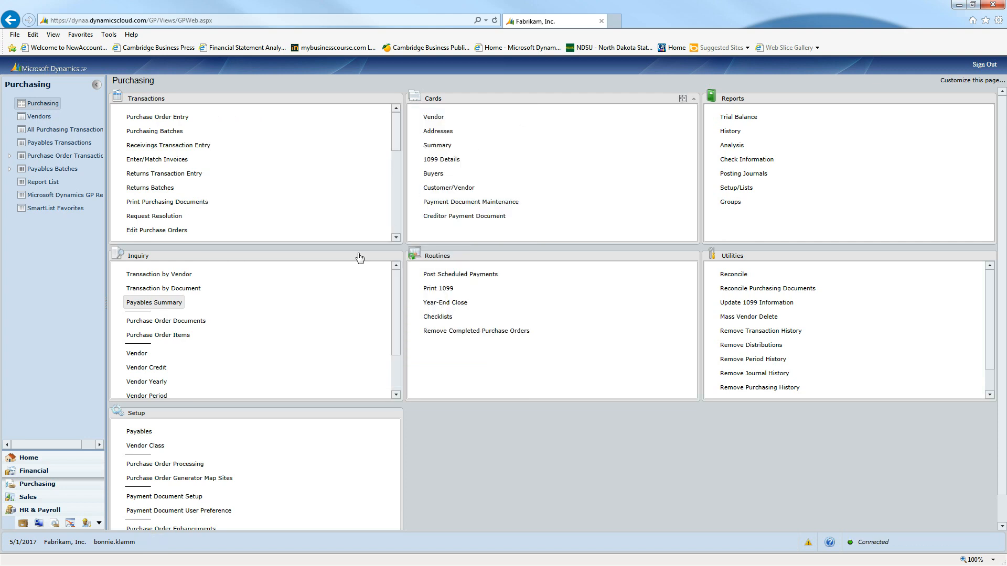
- Load vendor MLW242 into the Transaction by Vendor inquiry and expand the rows to show voucher and payment numbers
click(167, 277)
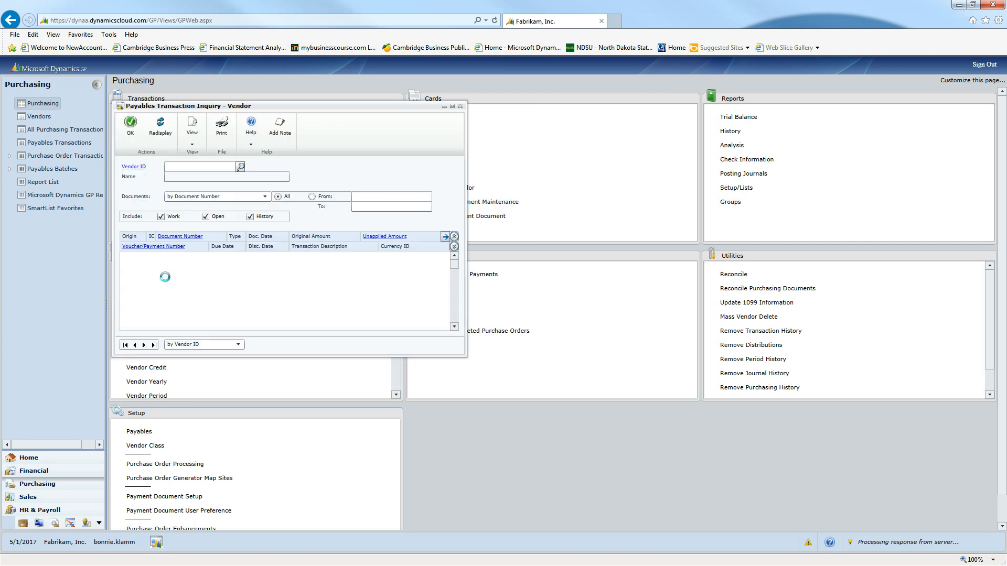
text(MLW)
click(186, 181)
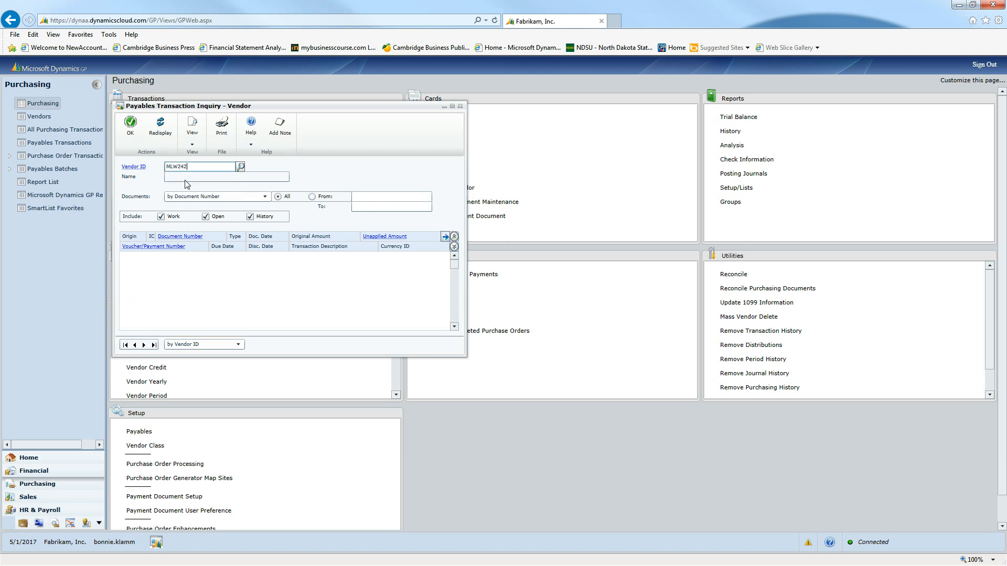
key(Return)
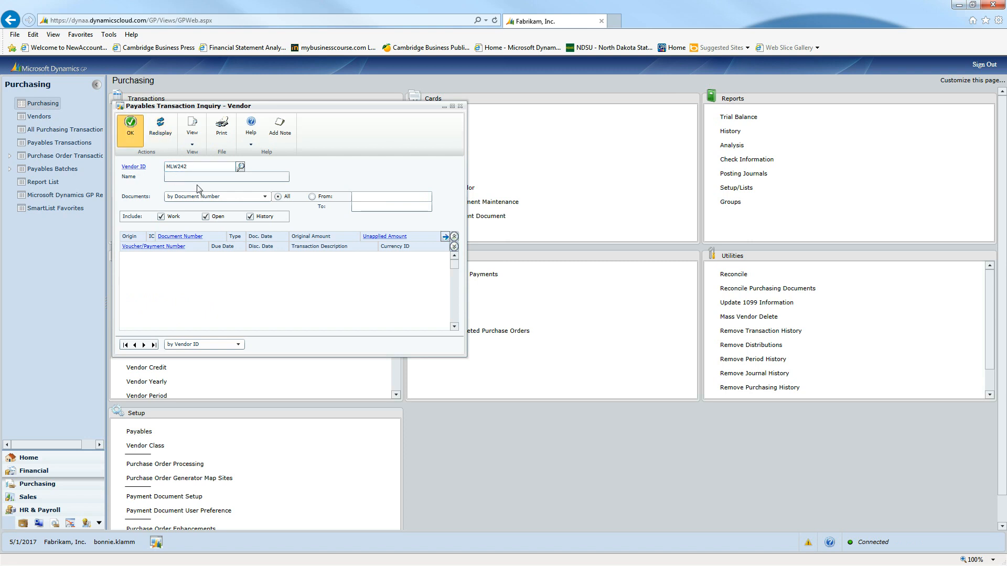
key(Tab)
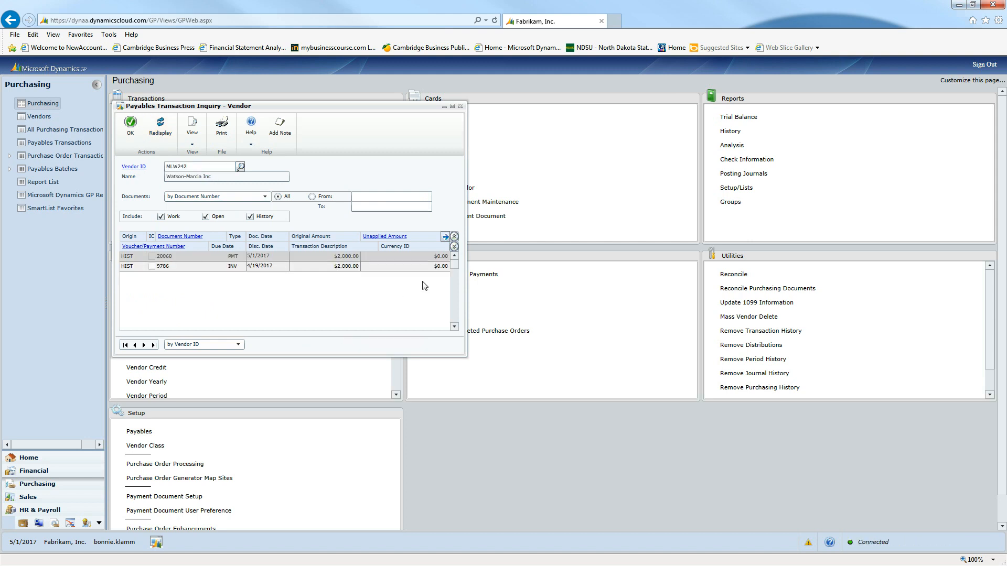
click(454, 247)
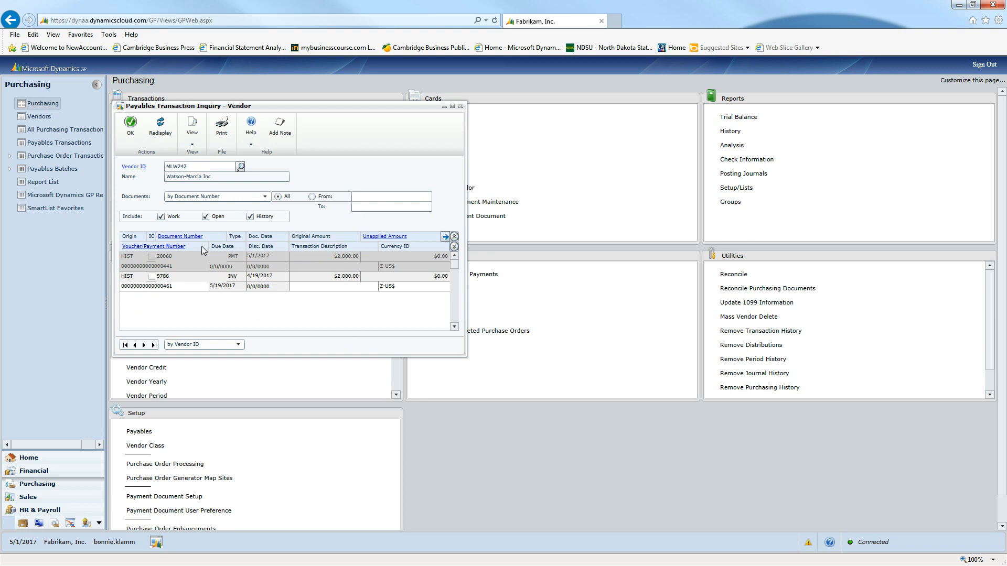
- View the receiving details behind the vendor's 4/19/2017 invoice and return to the transaction list
click(192, 286)
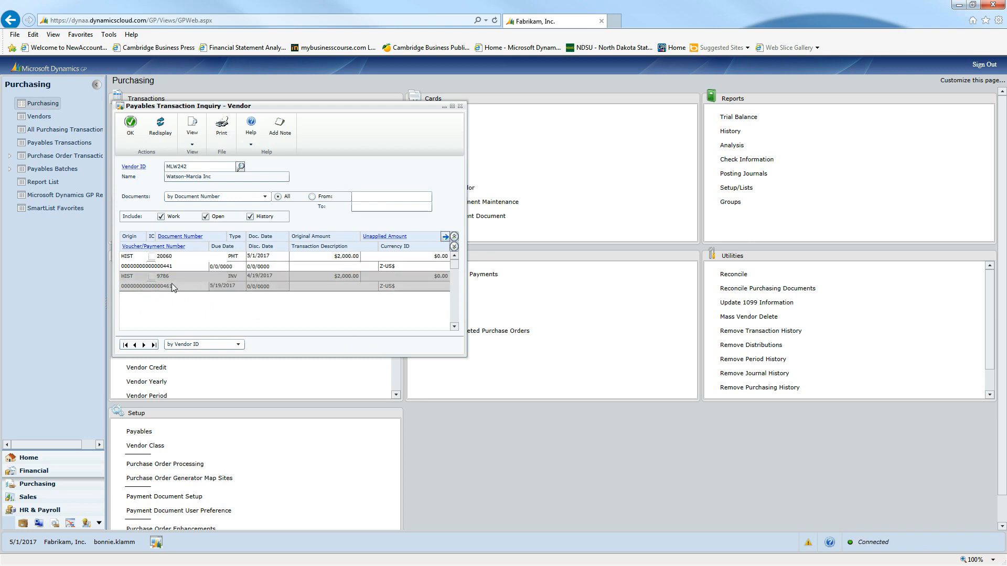
click(188, 238)
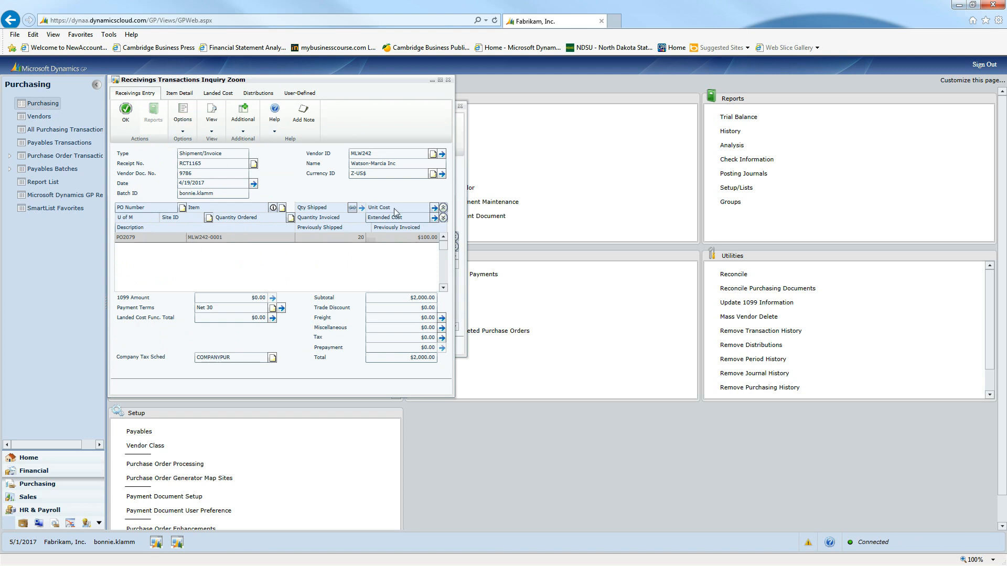
click(448, 79)
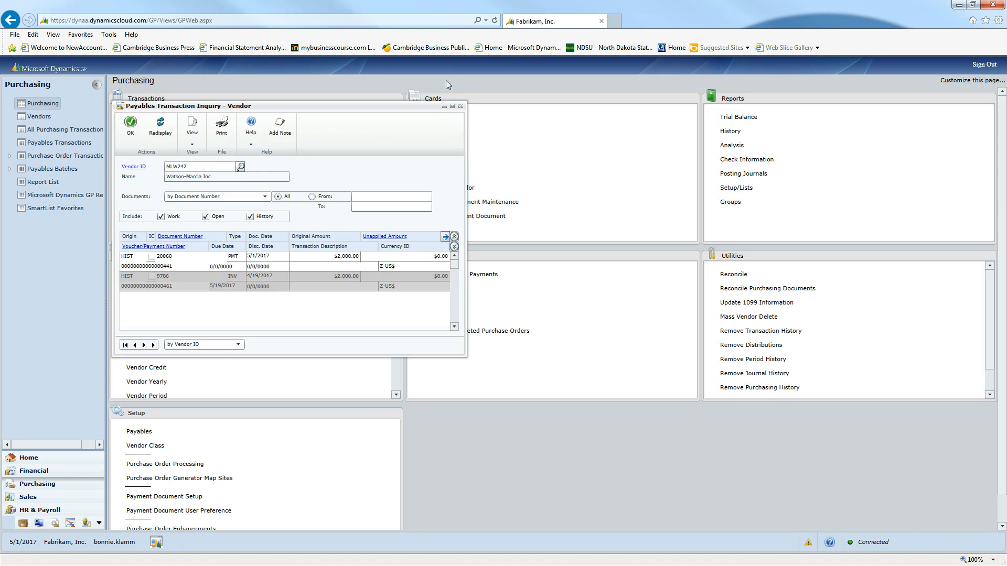
- View the details of the vendor's 5/1/2017 payment and close the vendor transaction inquiry
click(193, 257)
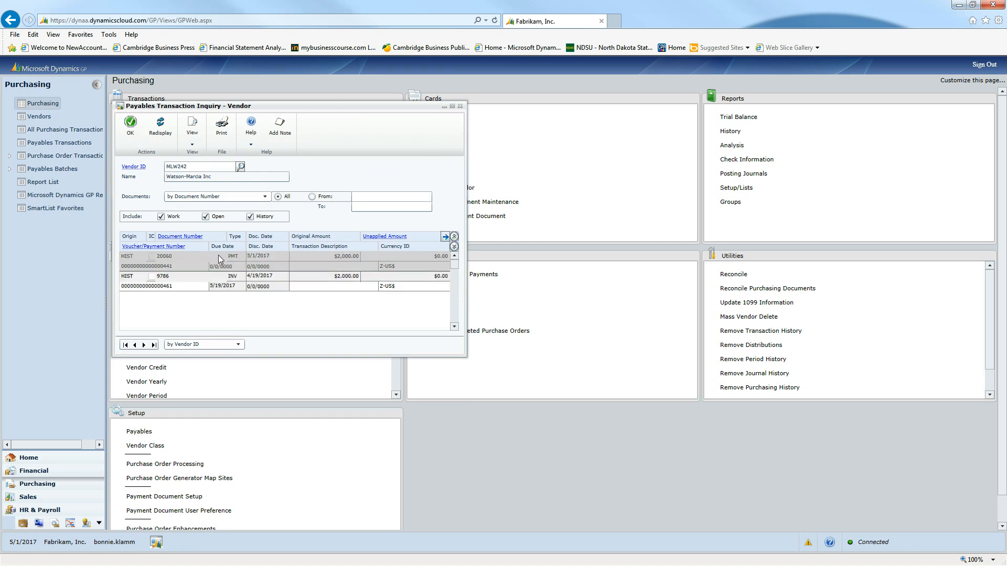
click(189, 237)
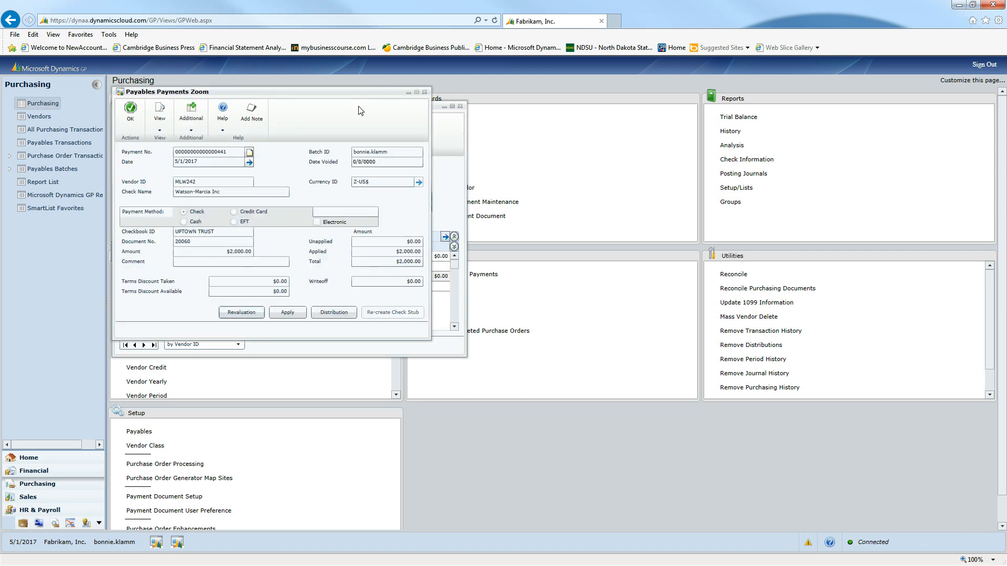
click(425, 92)
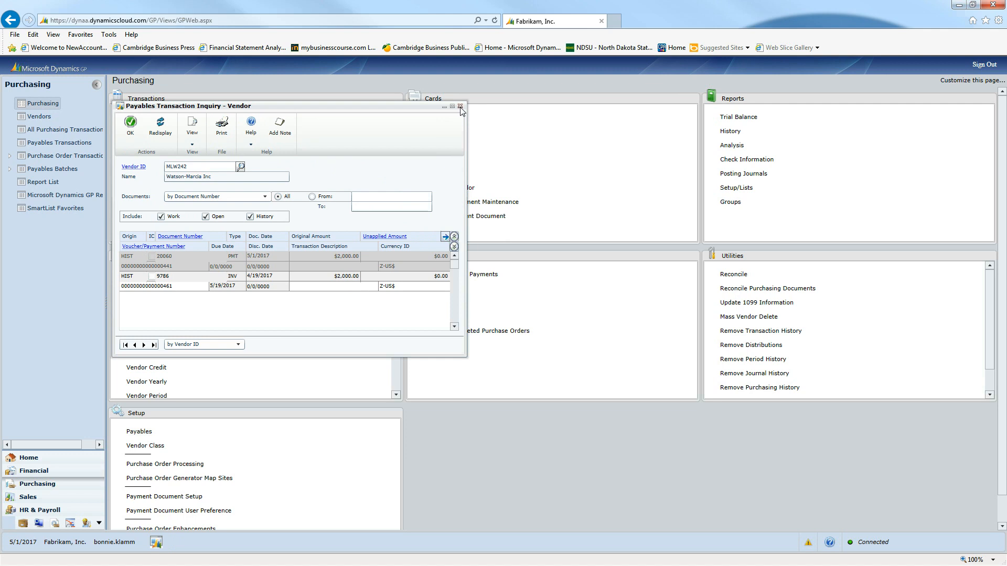
click(460, 107)
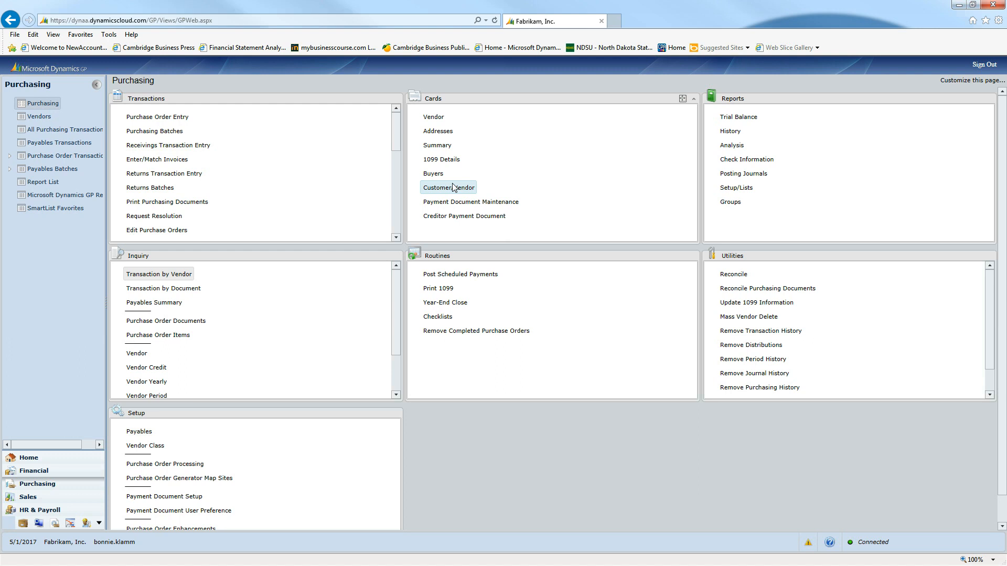
- Open Series Post in the Purchasing area and mark the MANUAL CHECK and PAYABLES BATCH batches
click(397, 240)
click(397, 240)
click(397, 240)
click(397, 241)
click(397, 240)
click(396, 240)
click(397, 240)
click(397, 240)
click(397, 240)
click(397, 241)
click(397, 240)
click(397, 240)
click(397, 240)
click(397, 240)
click(397, 241)
click(396, 240)
click(397, 240)
click(140, 215)
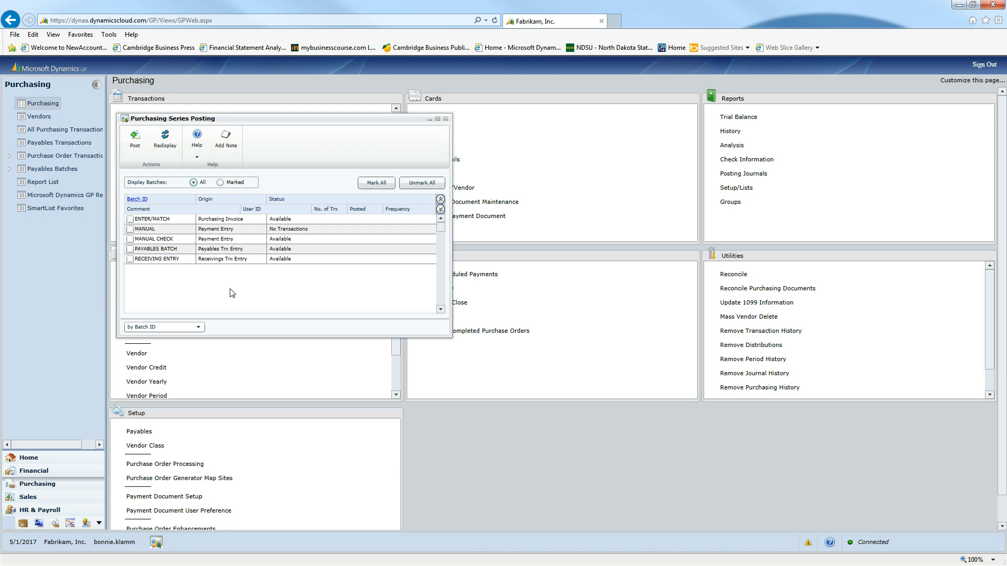
click(130, 239)
click(130, 250)
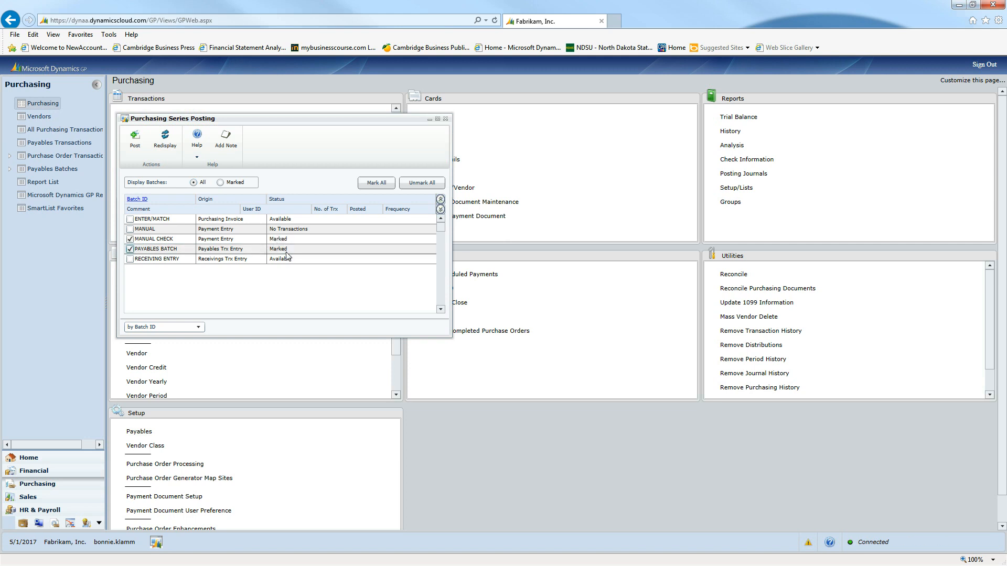
- Unmark the MANUAL CHECK and PAYABLES BATCH batches and close Purchasing Series Posting
click(130, 239)
click(130, 249)
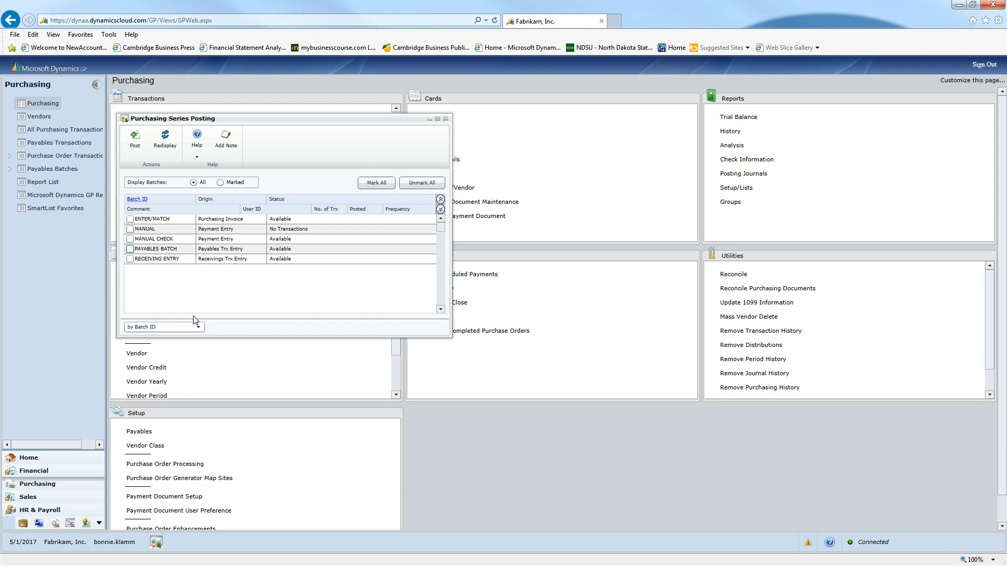
click(446, 118)
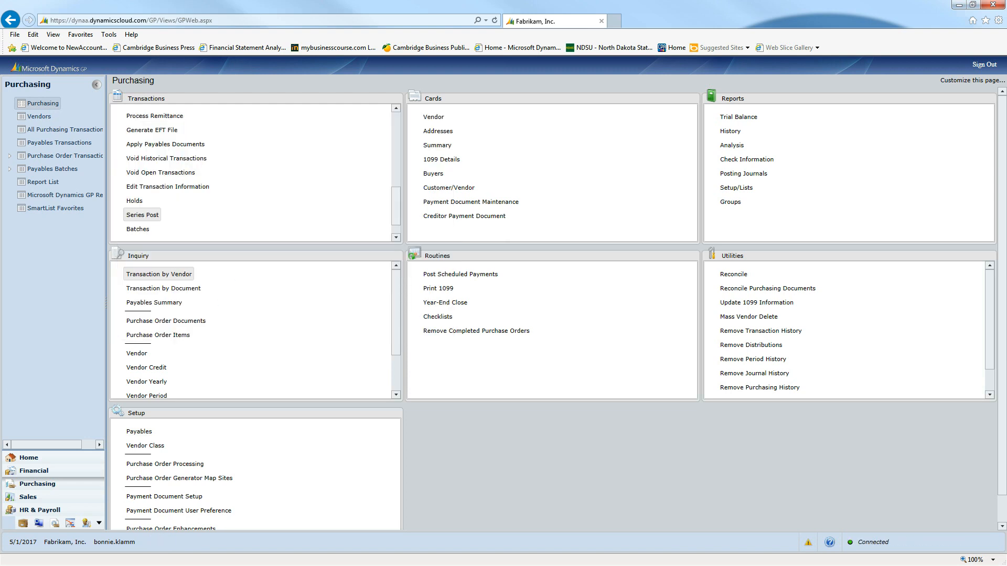